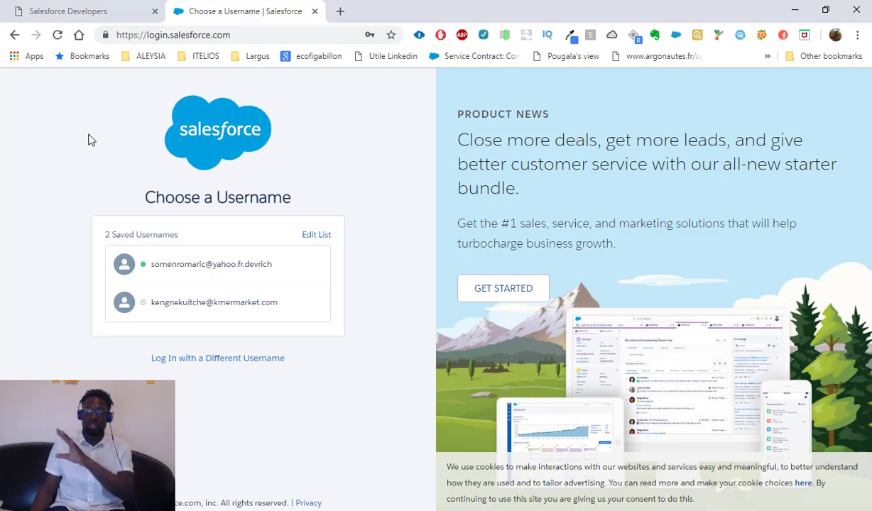
Log in to Salesforce with the first saved username and switch the org to Lightning Experience.
click(206, 269)
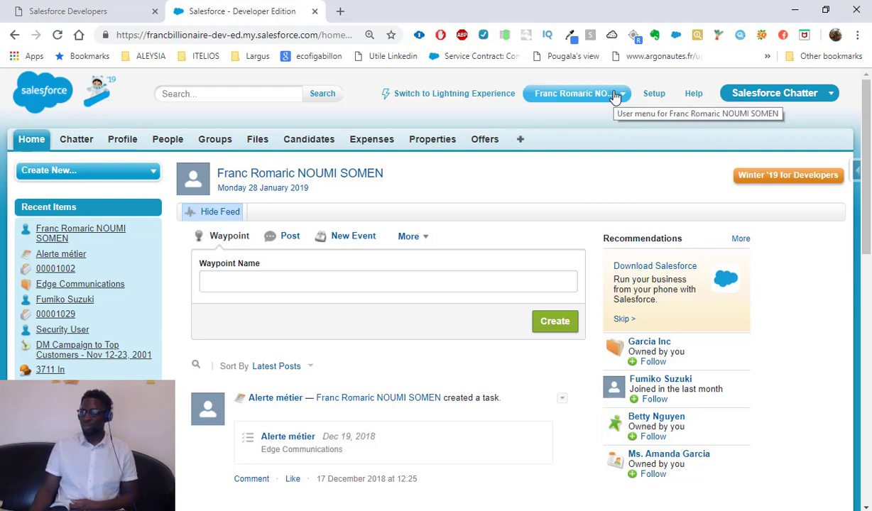
click(479, 96)
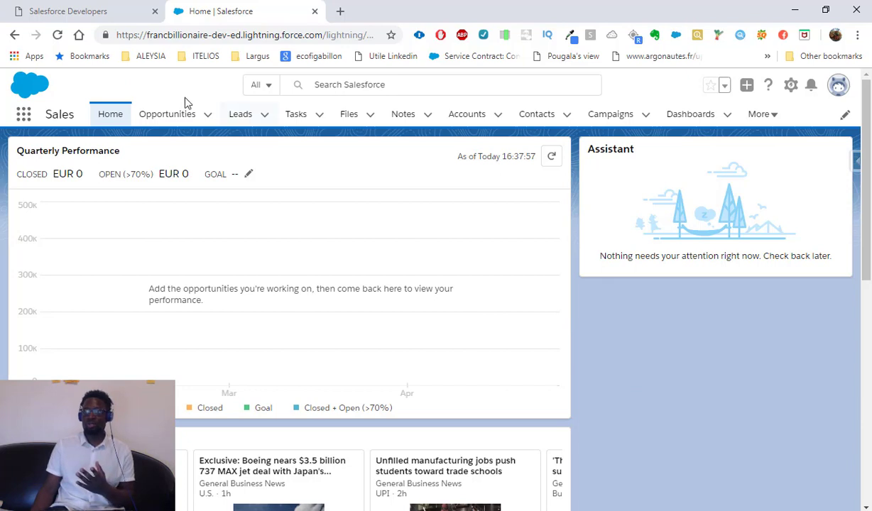
Open the Edge Installation opportunity and look over its activity, products and related lists.
click(165, 116)
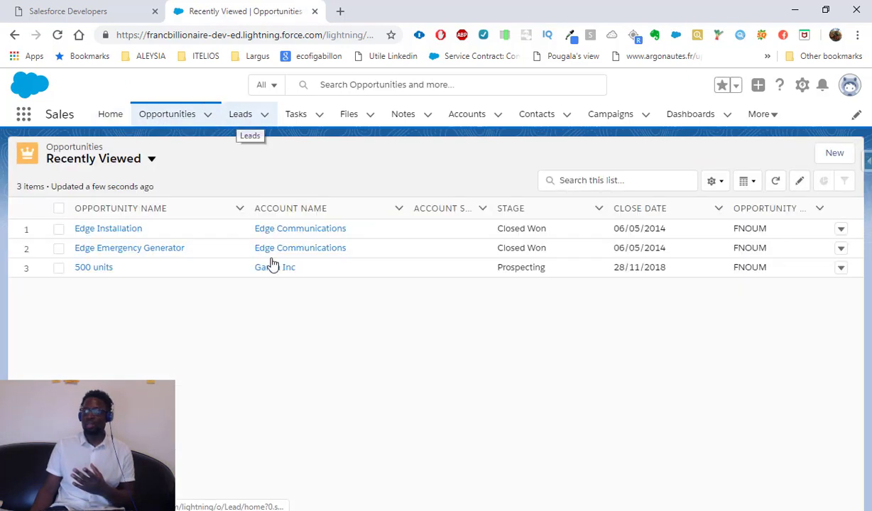
click(122, 229)
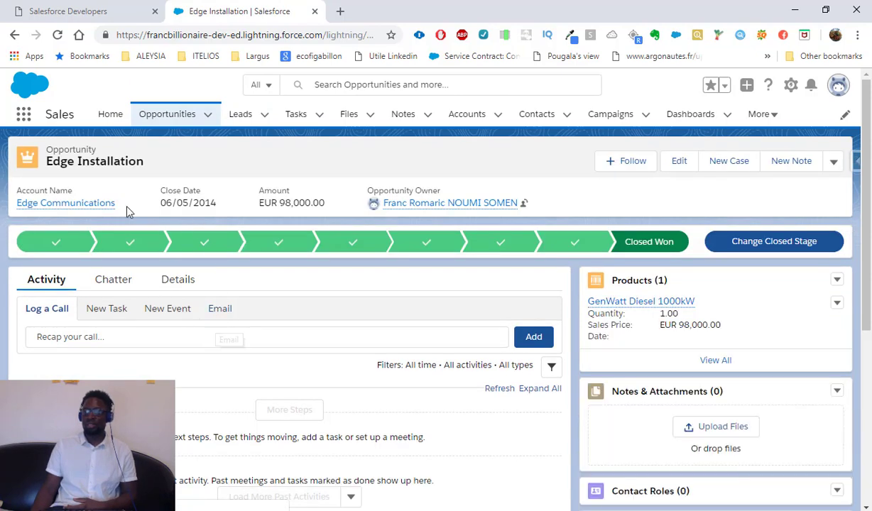
scroll(190, 318, down, 3)
scroll(175, 310, up, 3)
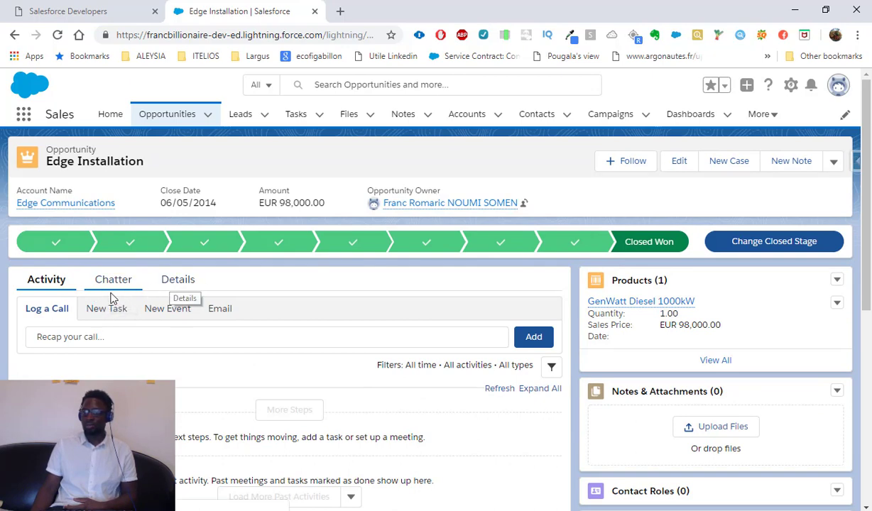
scroll(697, 304, down, 3)
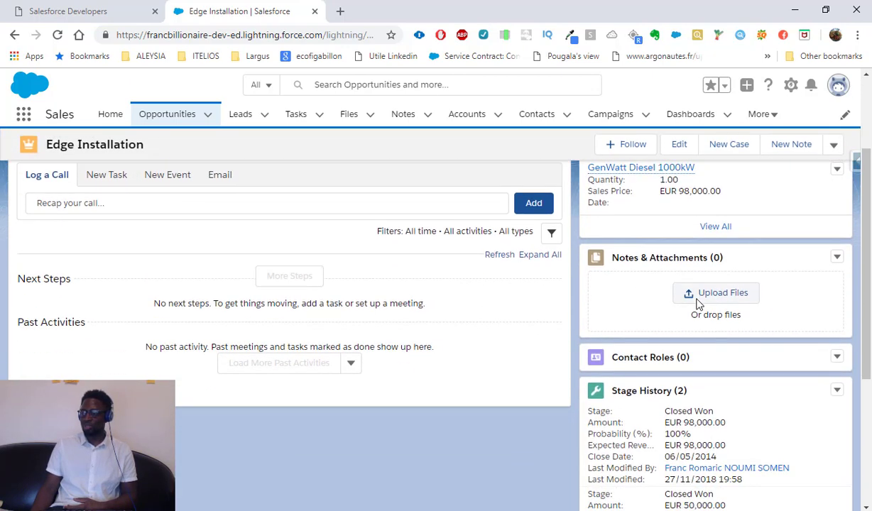
scroll(698, 303, up, 3)
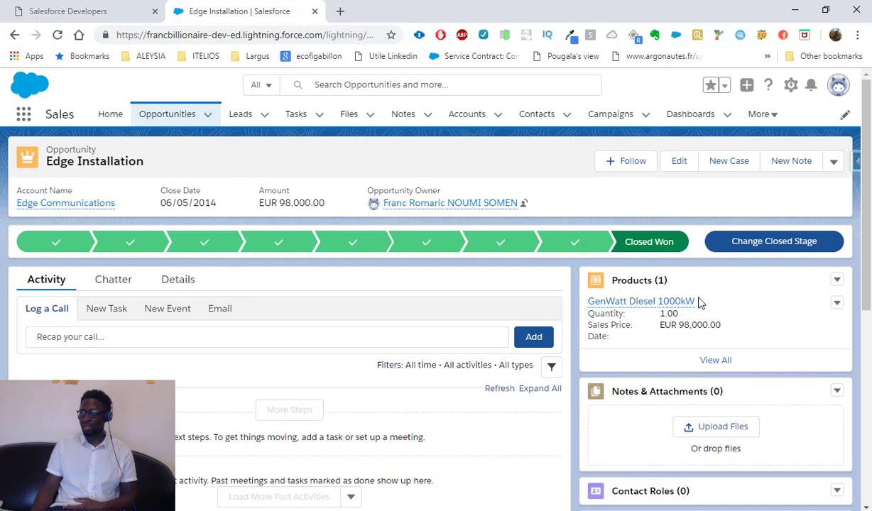
View the Leads and Notes lists in the Sales app, and return to the Opportunities list.
click(240, 115)
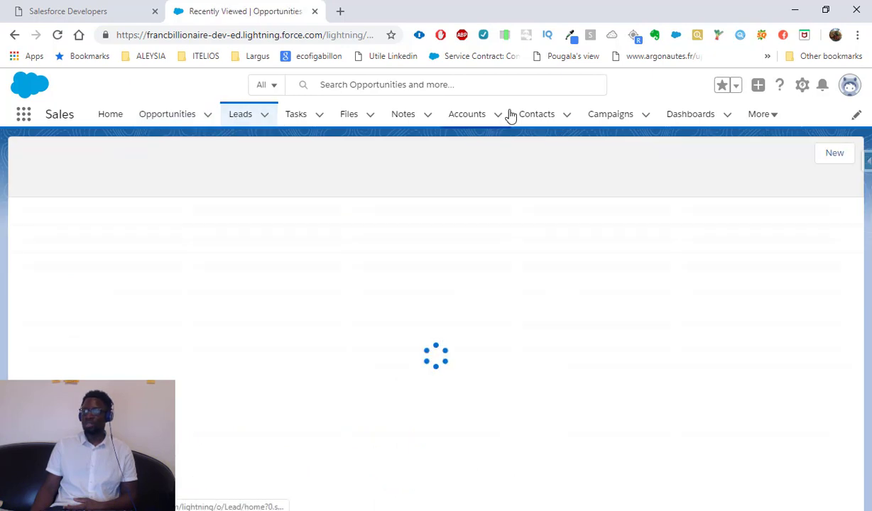
click(400, 113)
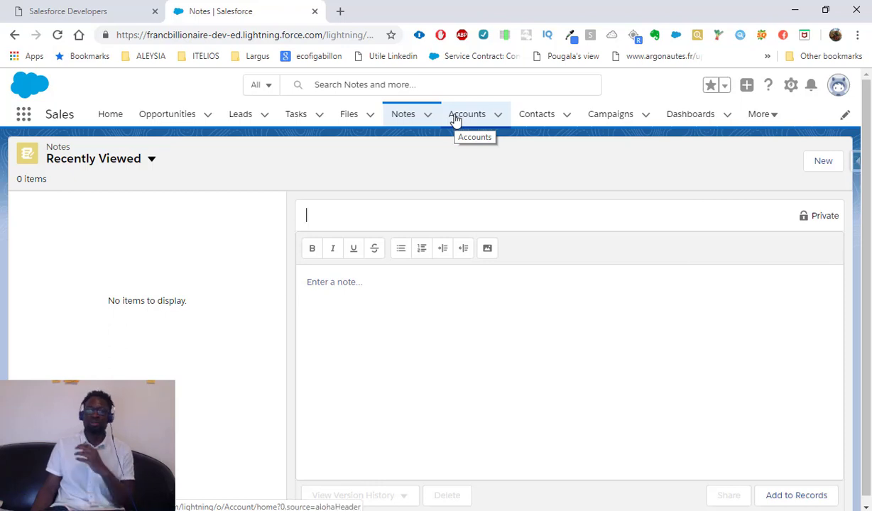
click(245, 115)
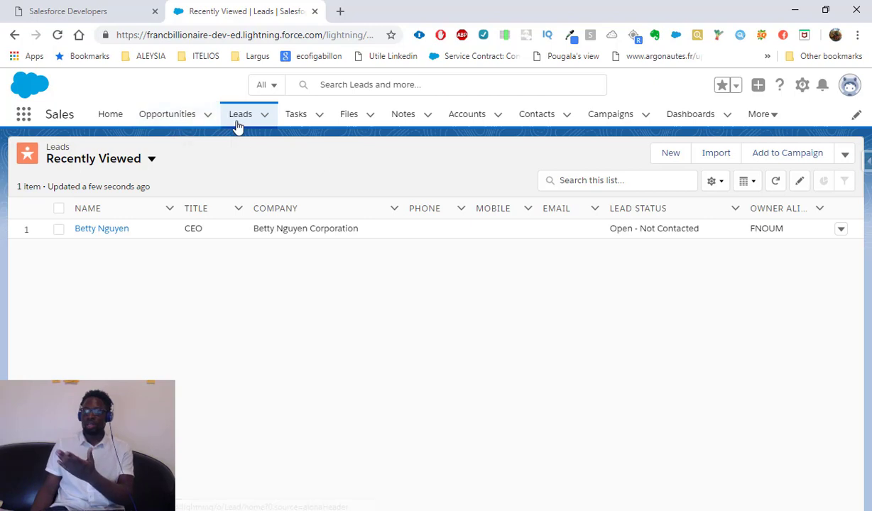
click(186, 118)
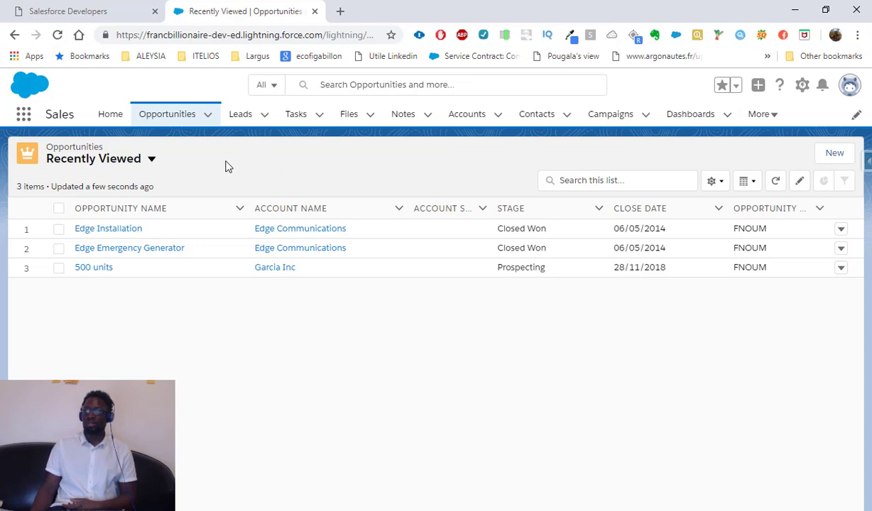
Open Setup and examine the options in the Users section under Administration.
click(803, 86)
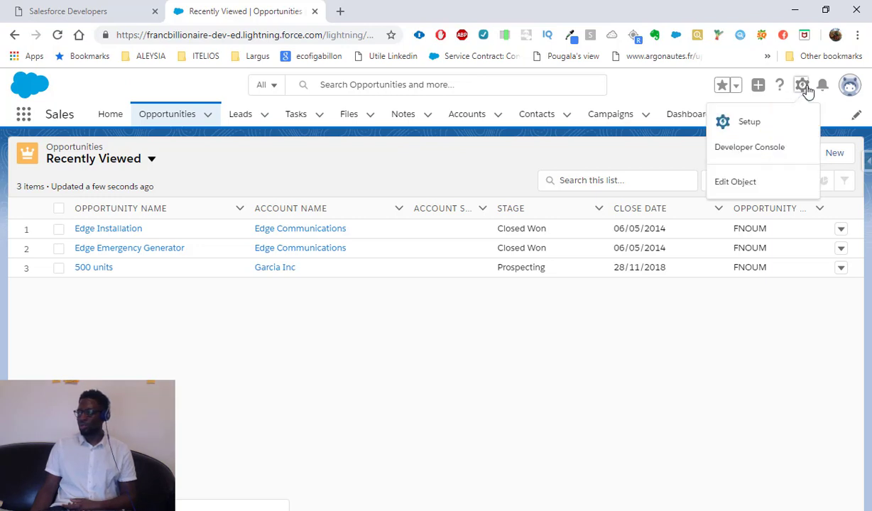
click(757, 129)
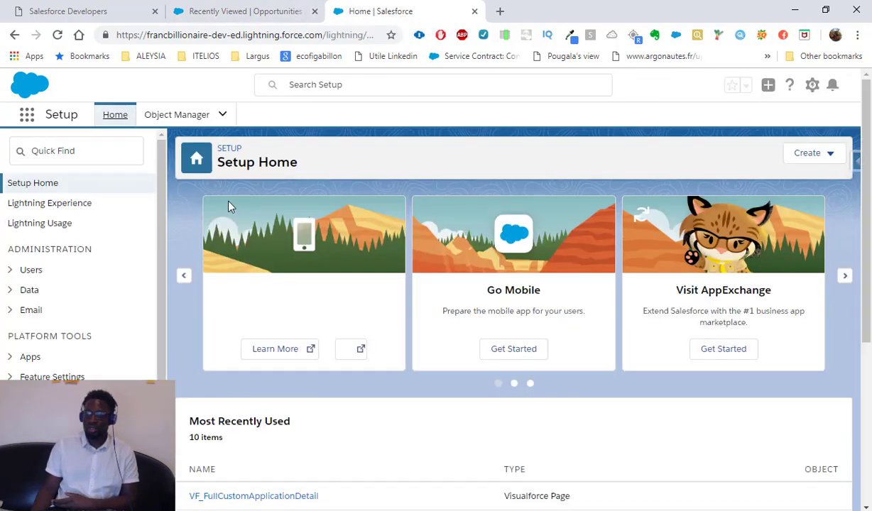
click(82, 151)
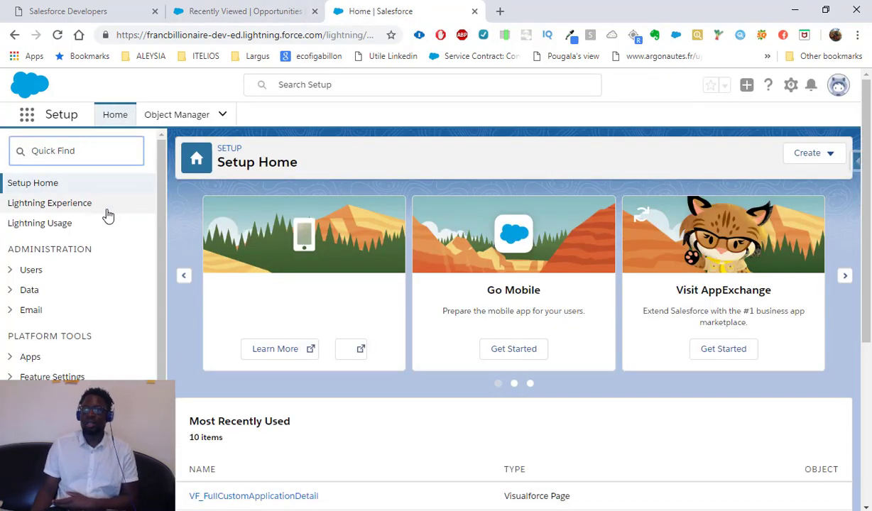
scroll(142, 217, down, 2)
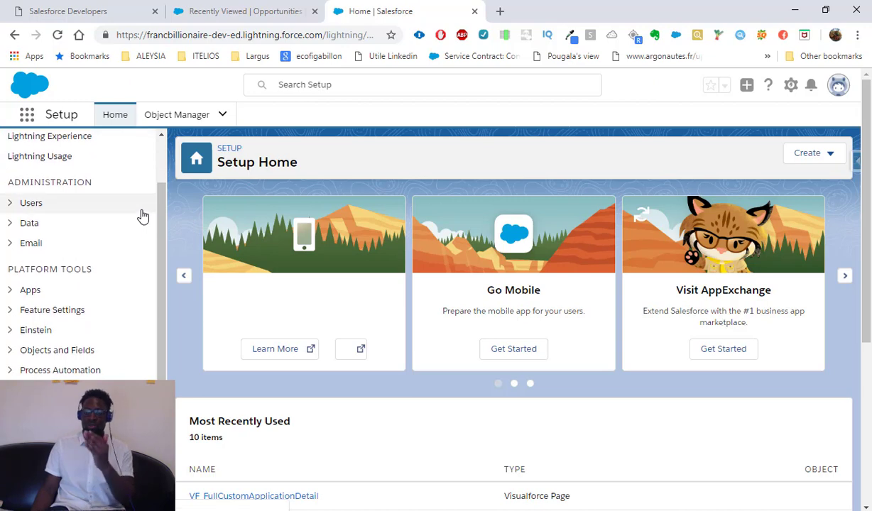
scroll(142, 217, up, 2)
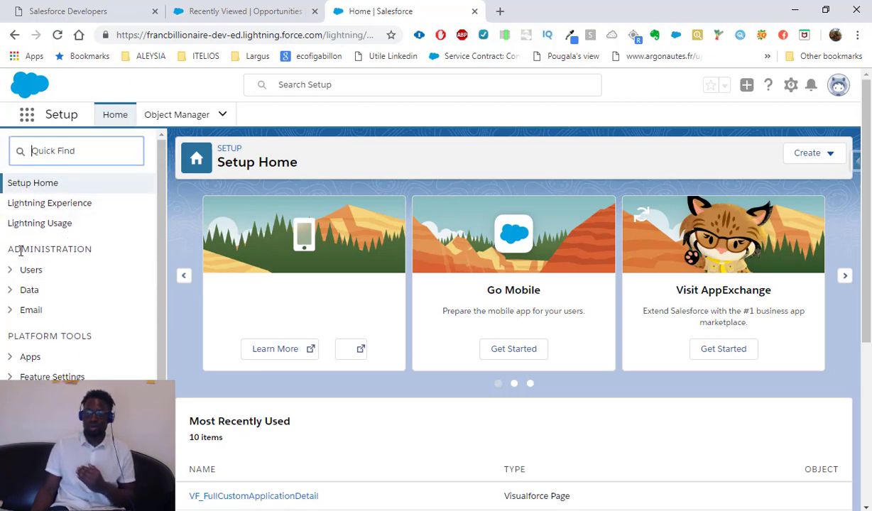
scroll(81, 245, down, 2)
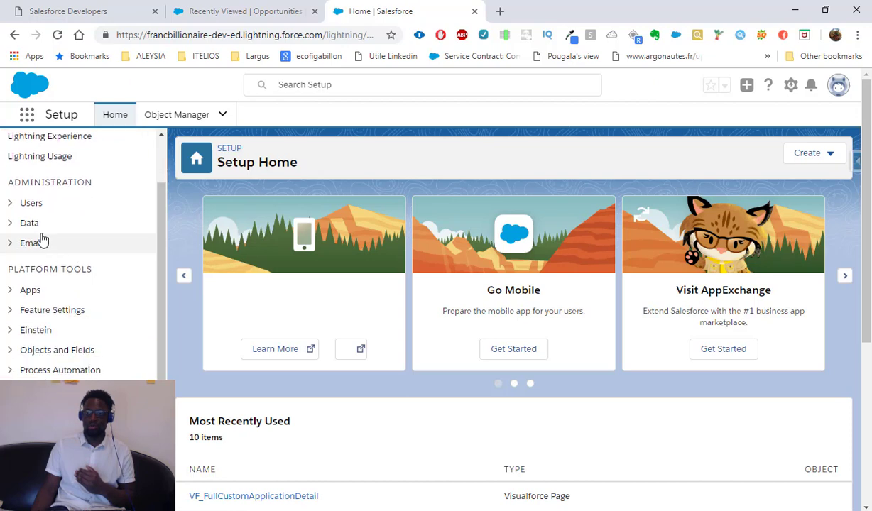
click(10, 204)
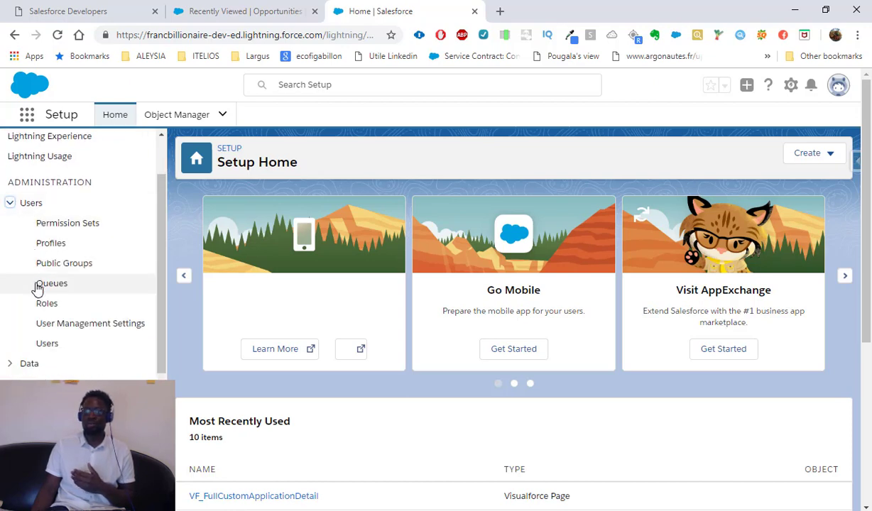
click(11, 204)
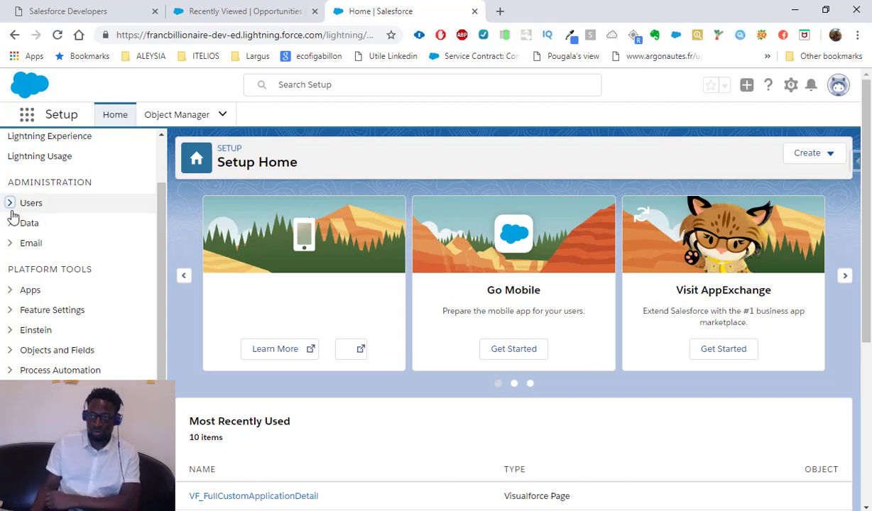
Examine the Einstein and User Interface sections under Platform Tools in Setup.
scroll(64, 266, down, 3)
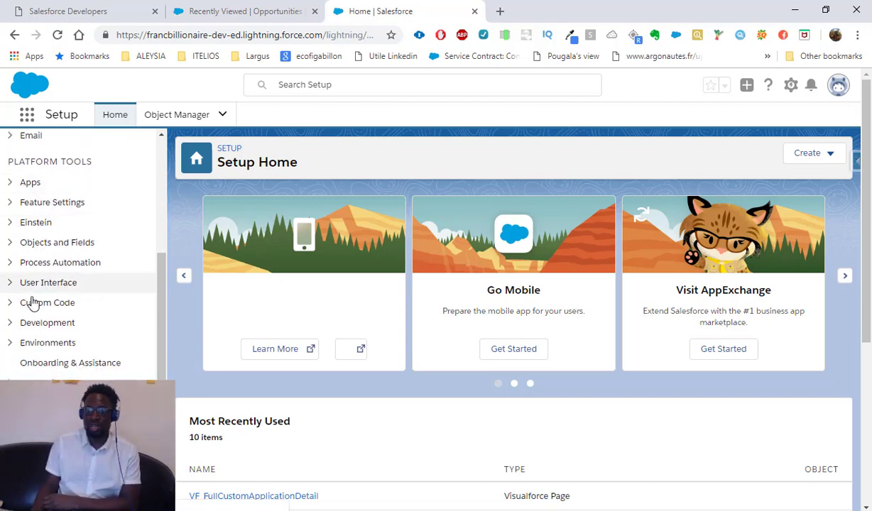
click(10, 225)
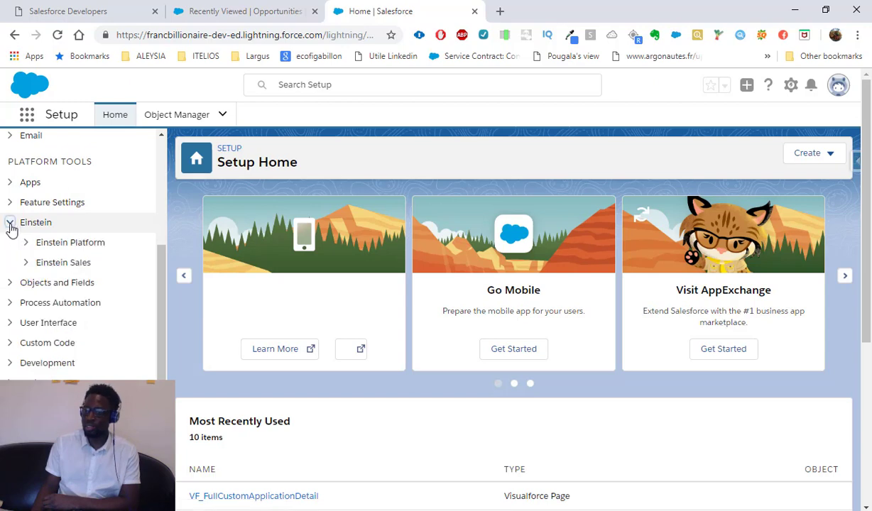
click(11, 224)
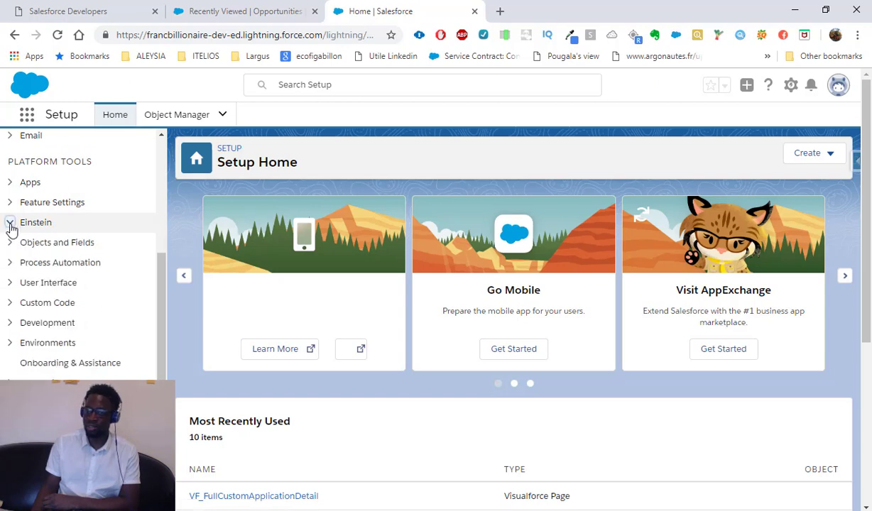
click(11, 284)
scroll(53, 346, down, 1)
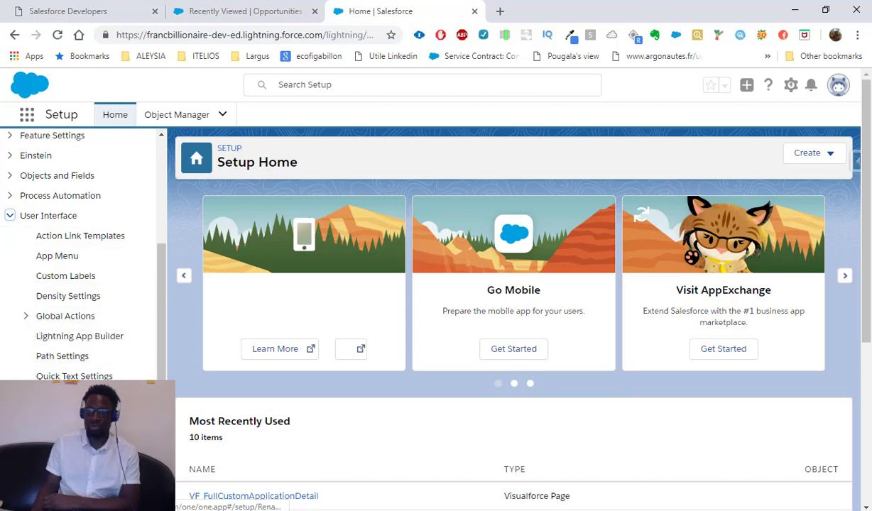
scroll(61, 370, down, 1)
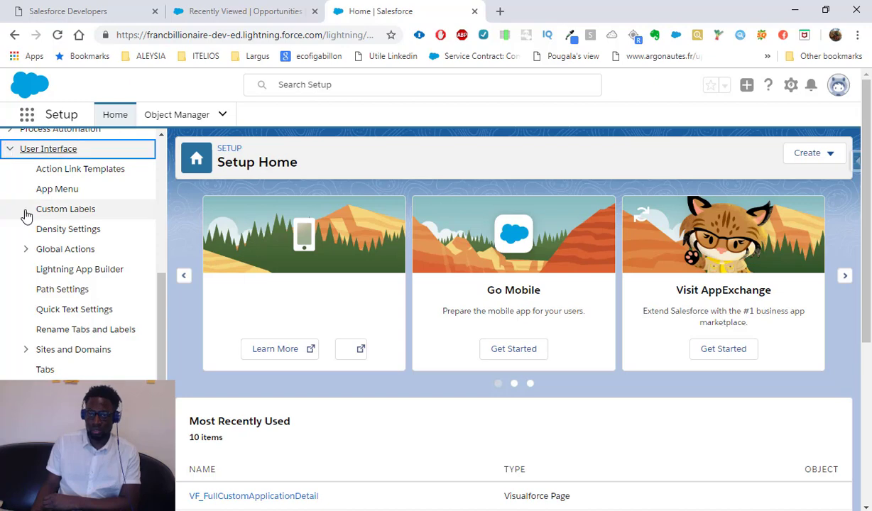
click(9, 152)
scroll(26, 221, down, 4)
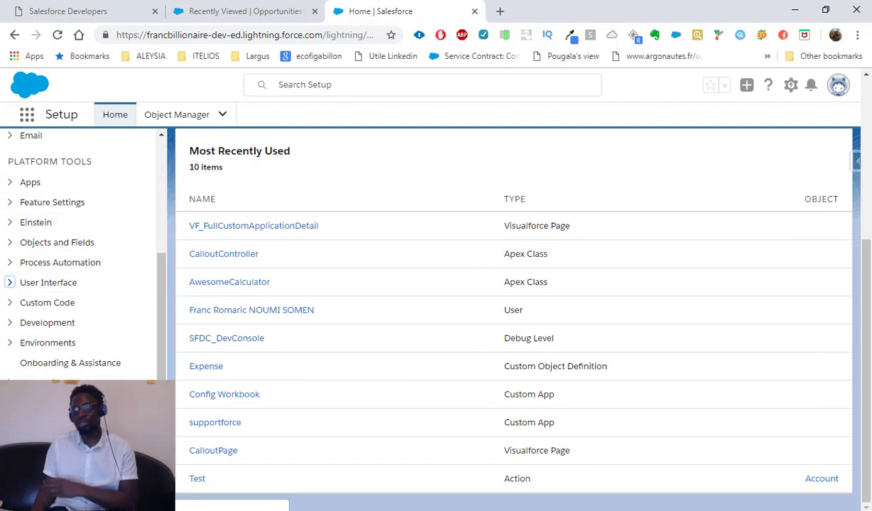
Examine the Company Settings options under Settings and look over the Setup Home page.
scroll(61, 341, down, 2)
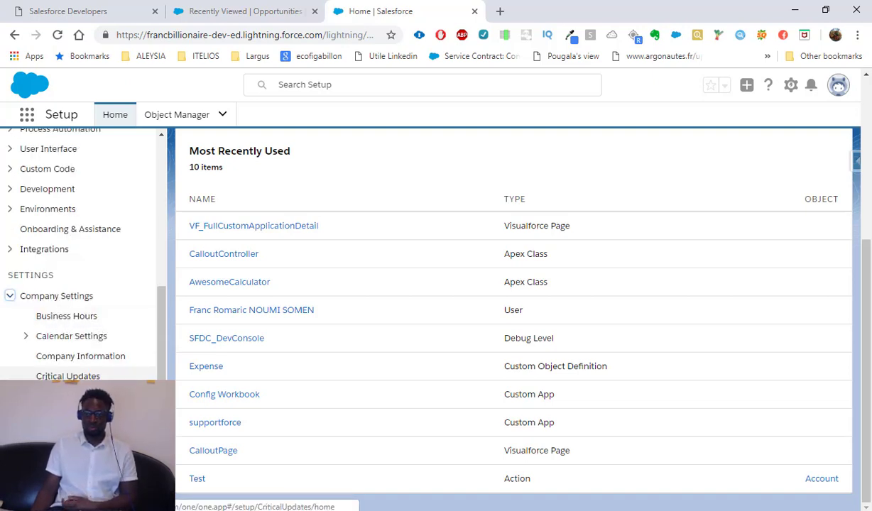
scroll(71, 341, down, 1)
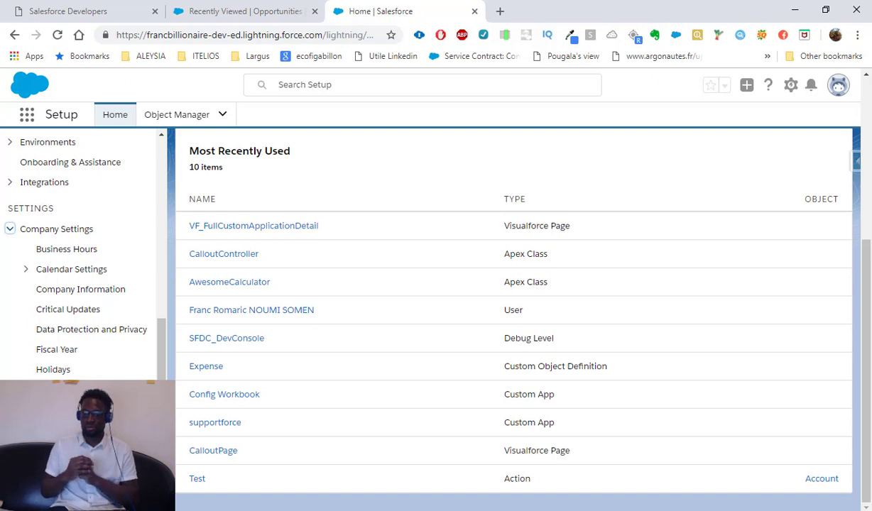
scroll(16, 230, up, 10)
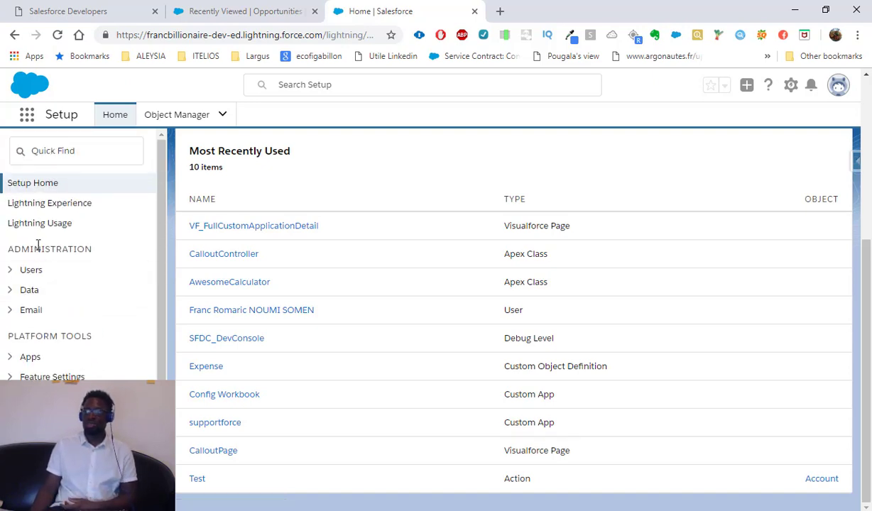
scroll(461, 208, up, 4)
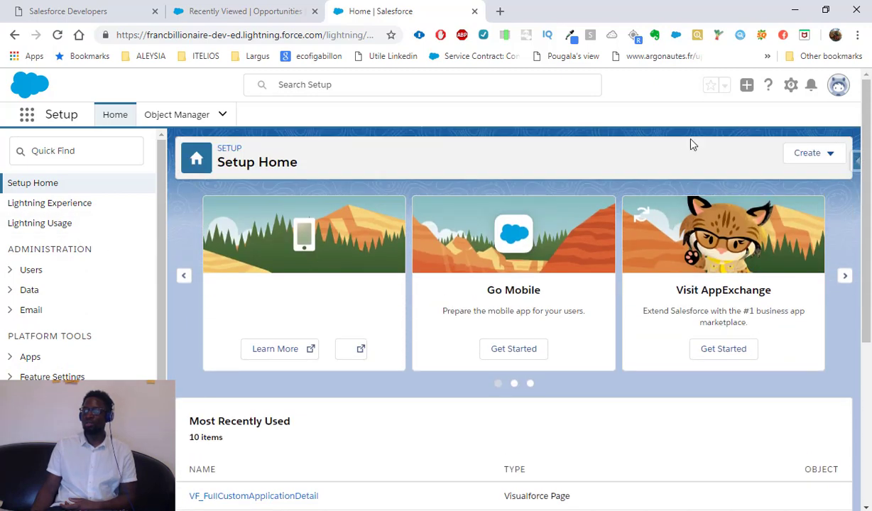
scroll(320, 276, down, 3)
scroll(341, 287, up, 2)
scroll(352, 270, up, 1)
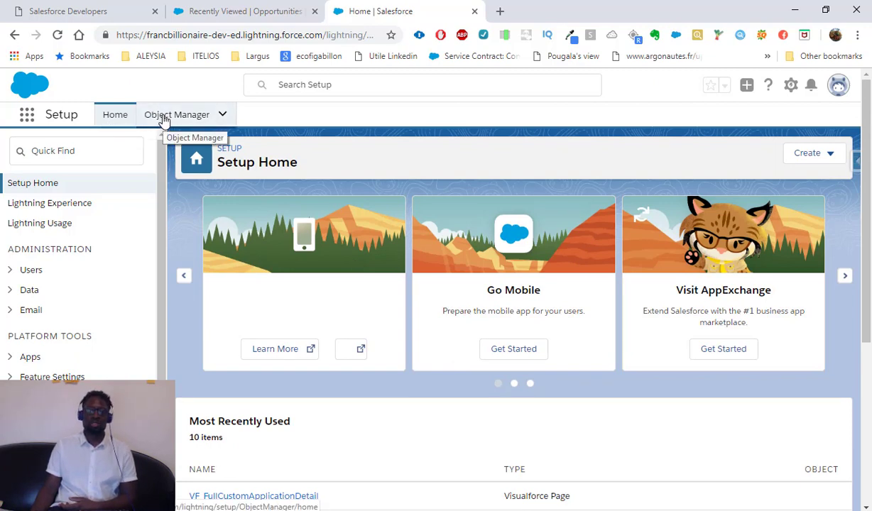
Return to the Opportunities list, reopen the Edge Installation opportunity and display its detail fields.
click(230, 9)
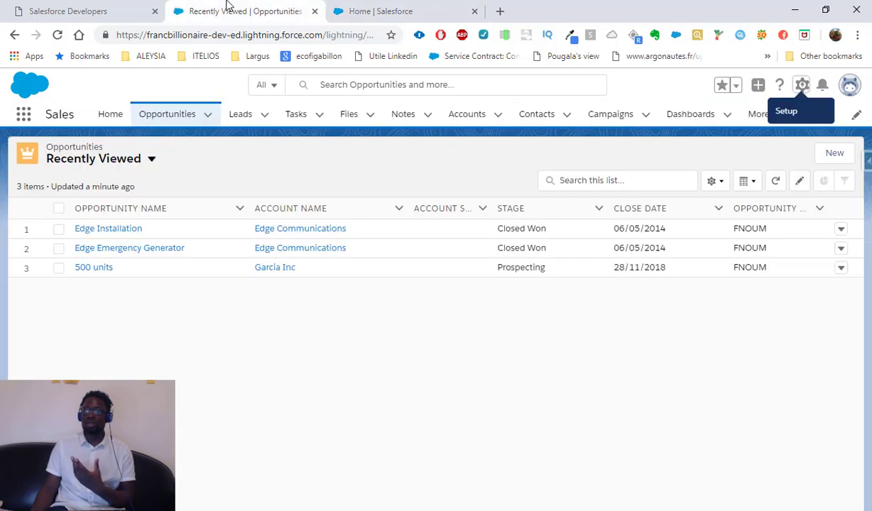
click(120, 231)
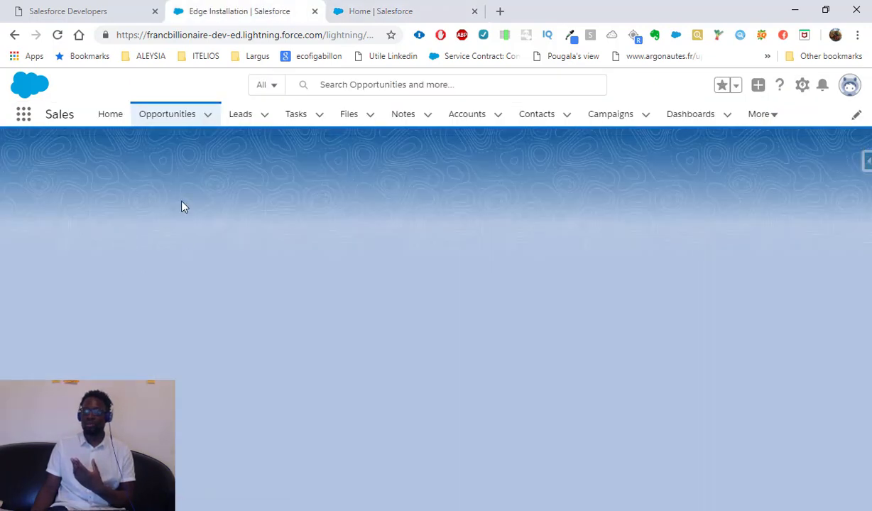
scroll(341, 355, down, 3)
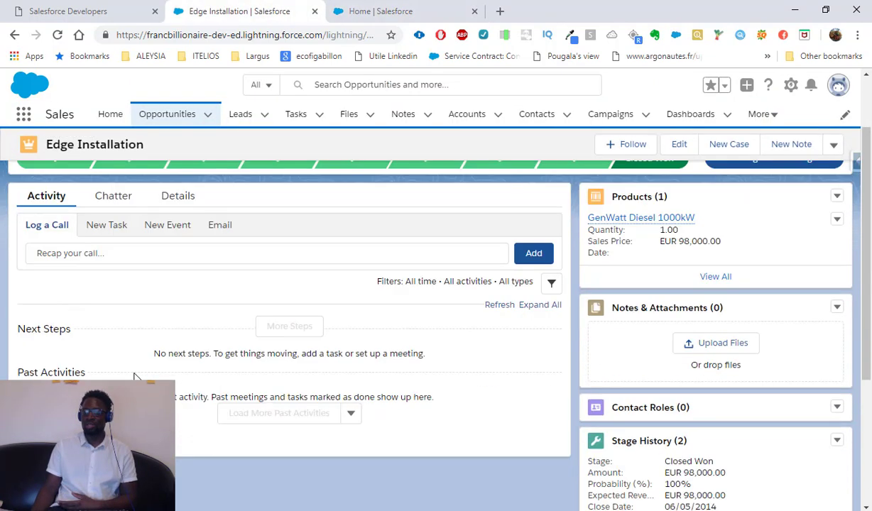
scroll(350, 424, up, 3)
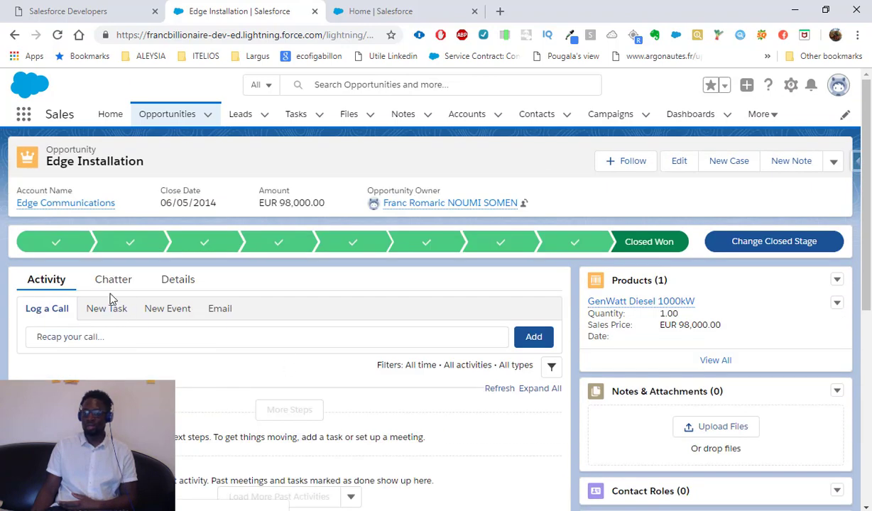
click(189, 280)
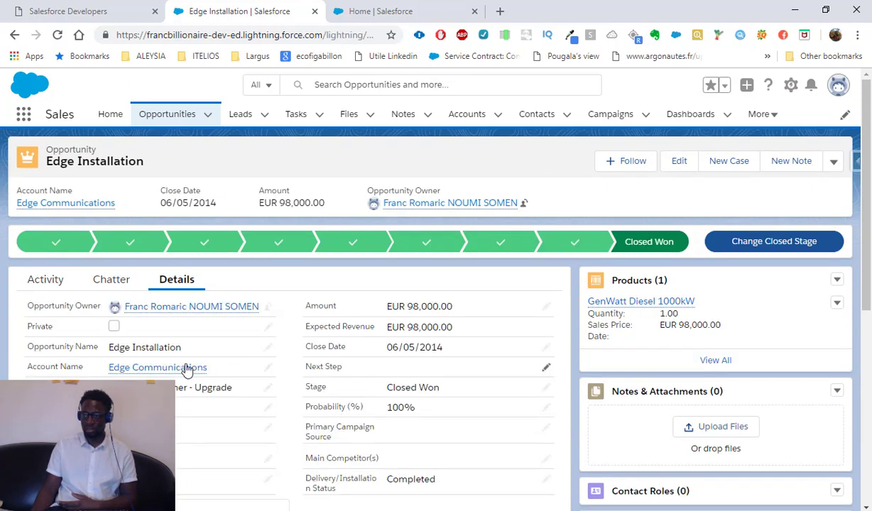
Look over the detail fields of the Edge Installation opportunity.
scroll(171, 371, down, 1)
scroll(218, 447, down, 2)
scroll(337, 399, up, 3)
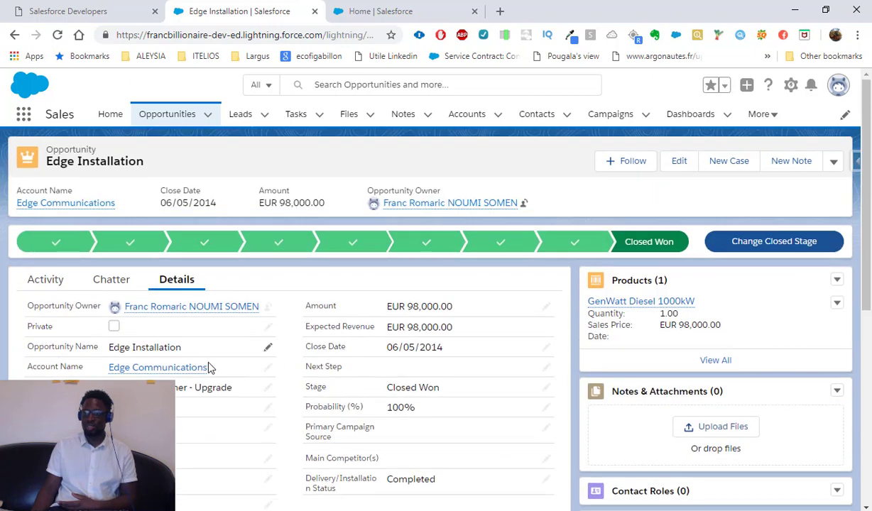
In Setup's Object Manager, search for "opp", open the Opportunity object and display its page layouts.
click(380, 11)
click(179, 113)
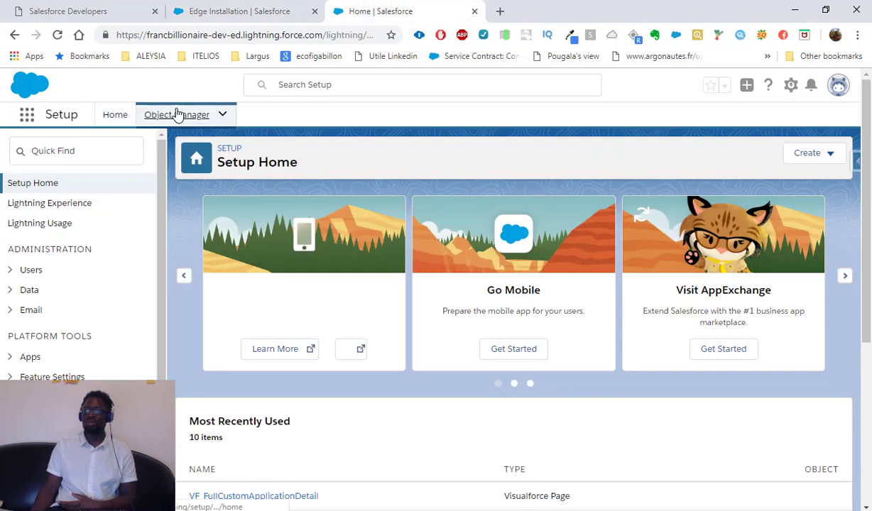
click(656, 158)
text(opp)
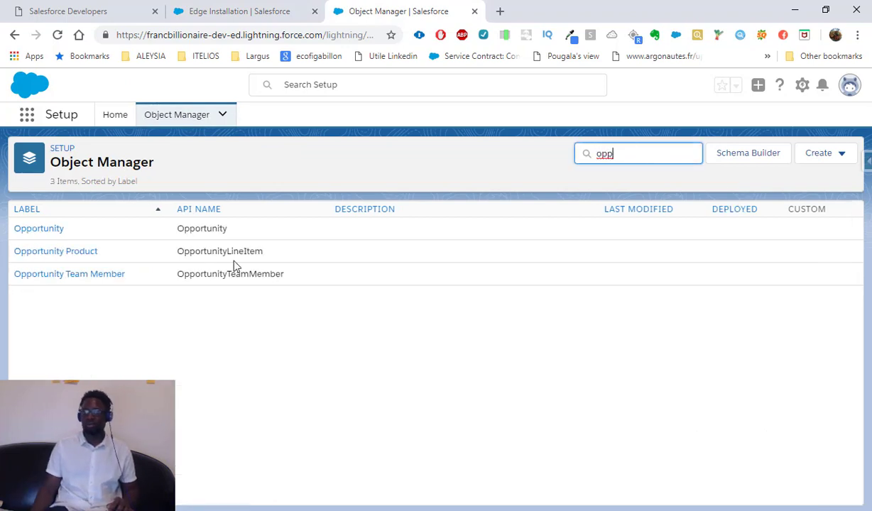
click(51, 229)
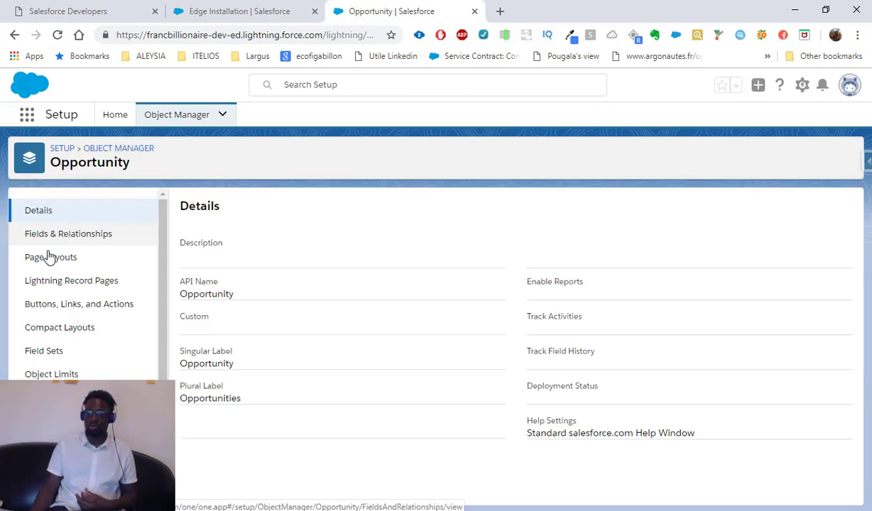
click(49, 260)
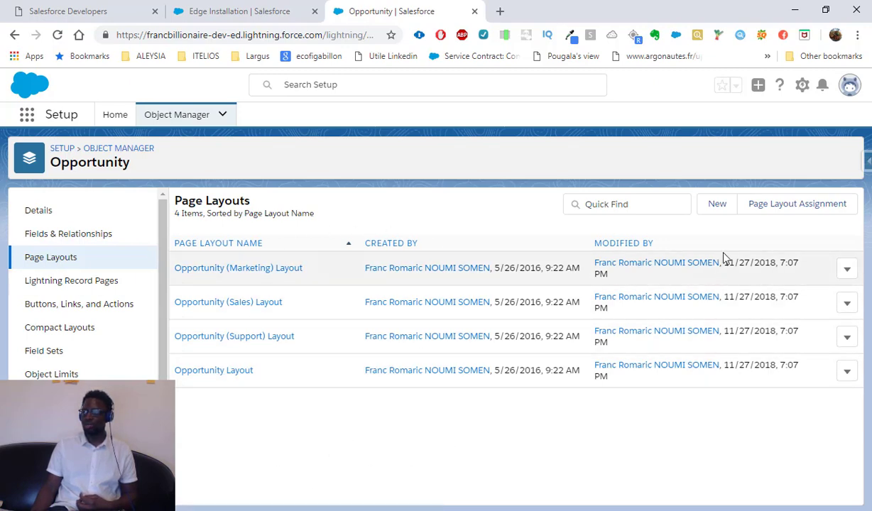
Check which existing layouts can be cloned for a new Opportunity page layout, then cancel and return to Setup Home.
click(717, 205)
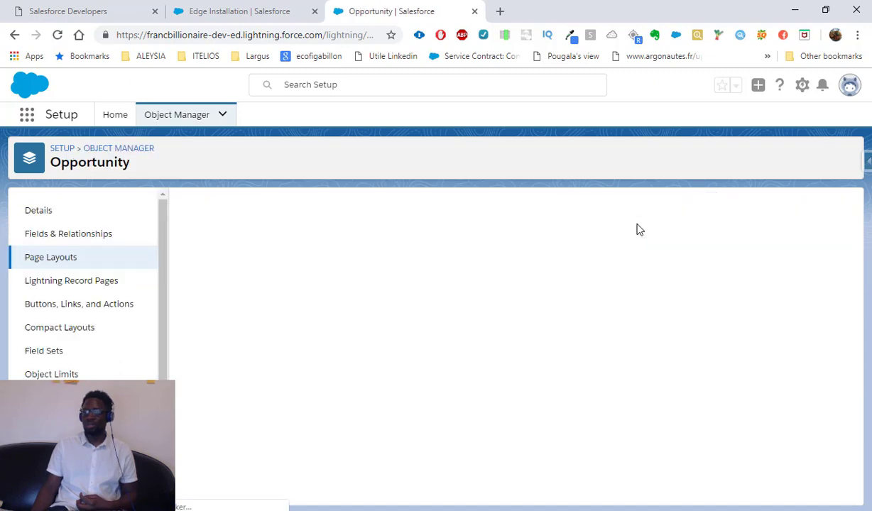
click(347, 285)
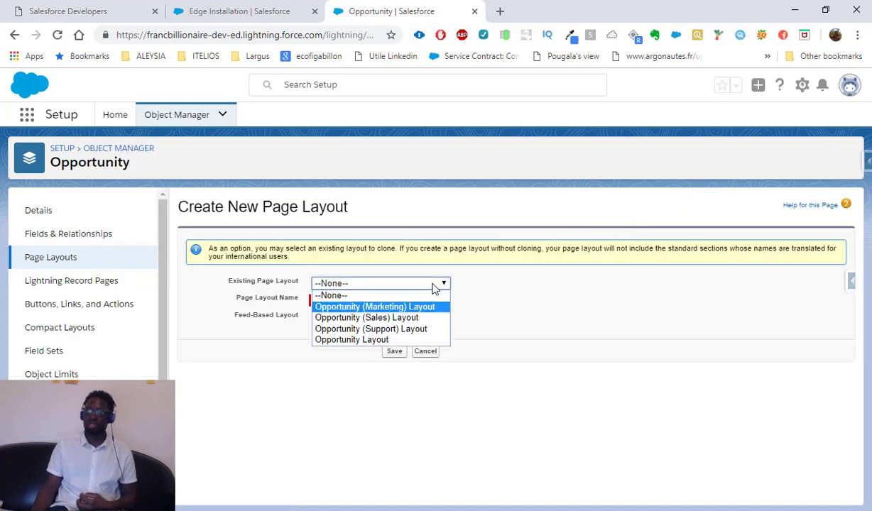
click(425, 350)
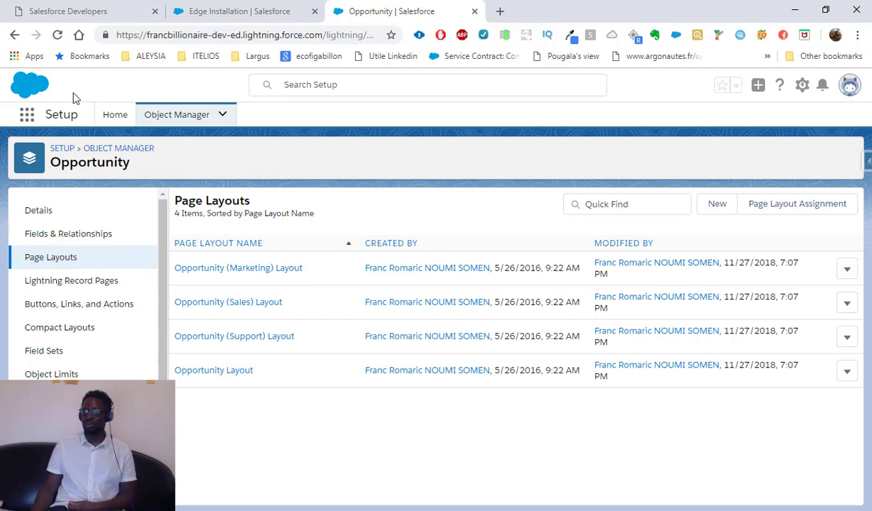
click(116, 115)
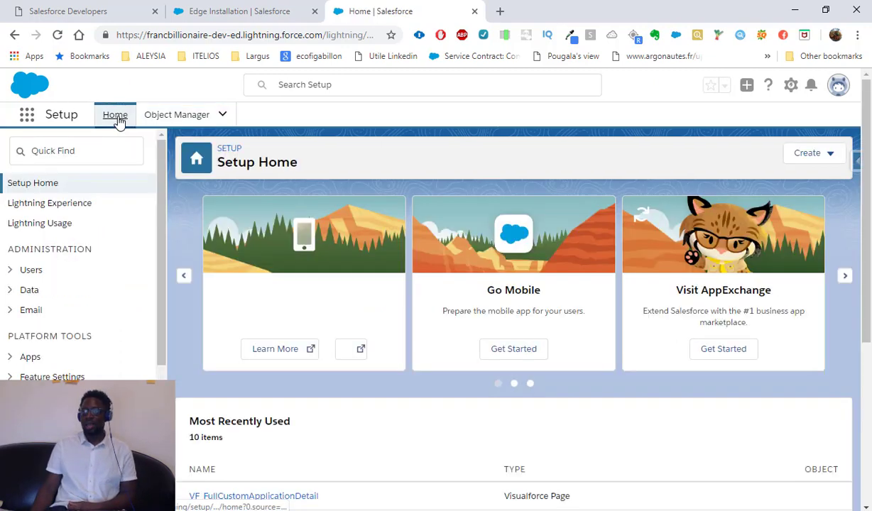
Close the Edge Installation browser tab and browse the available apps in the App Launcher.
click(314, 12)
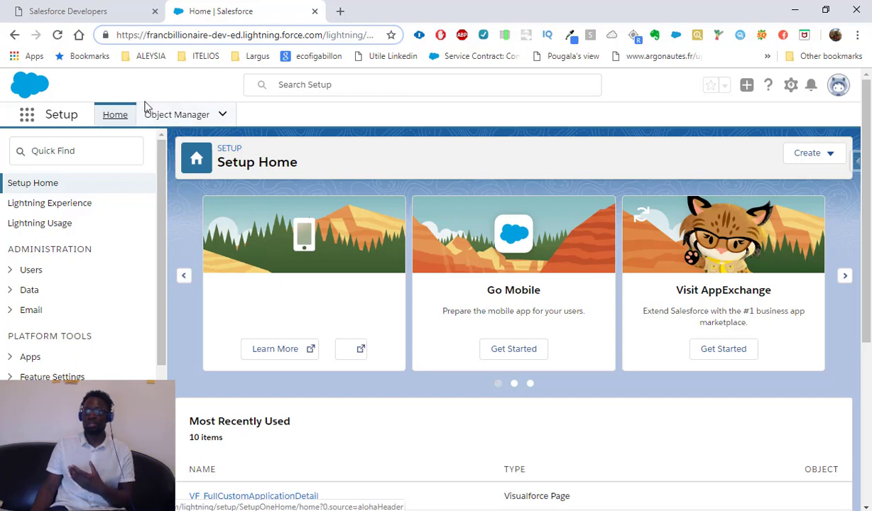
click(26, 118)
scroll(197, 292, down, 1)
scroll(197, 292, down, 2)
scroll(140, 244, up, 3)
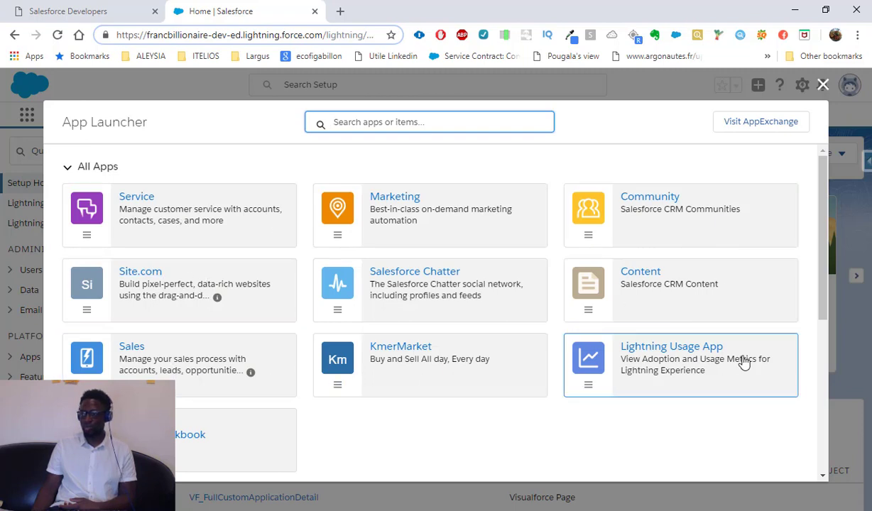
Launch the Sales app, open the Edge Installation opportunity and look over its record page.
click(135, 347)
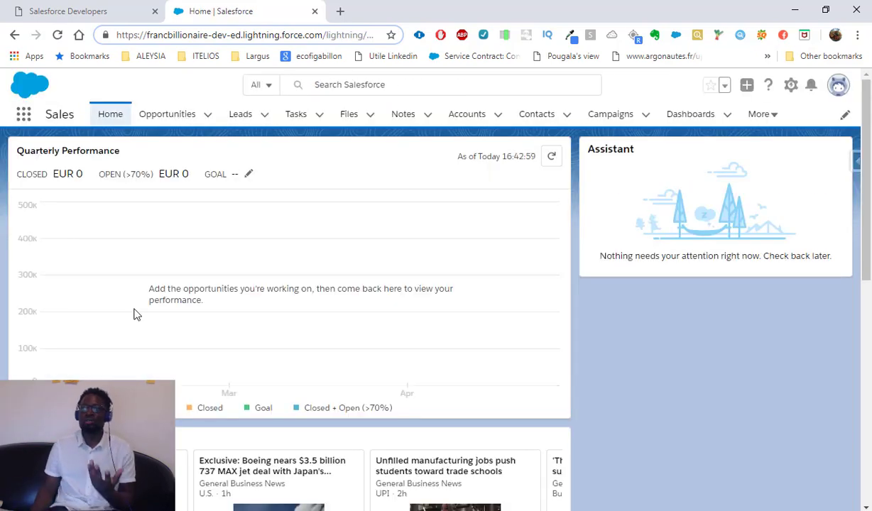
click(167, 116)
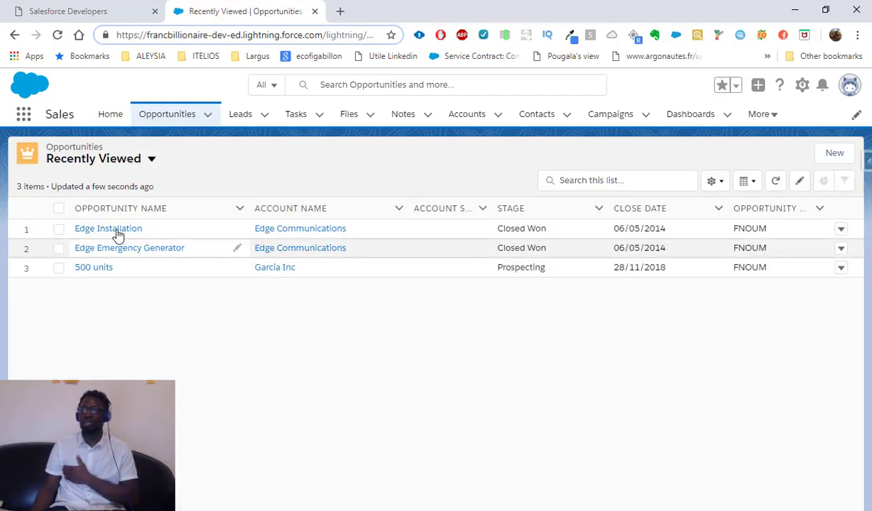
click(108, 229)
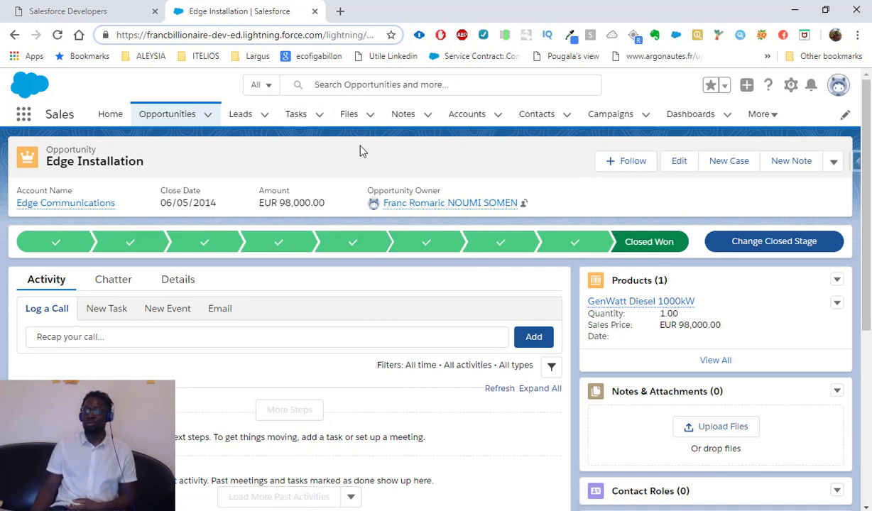
scroll(202, 355, down, 4)
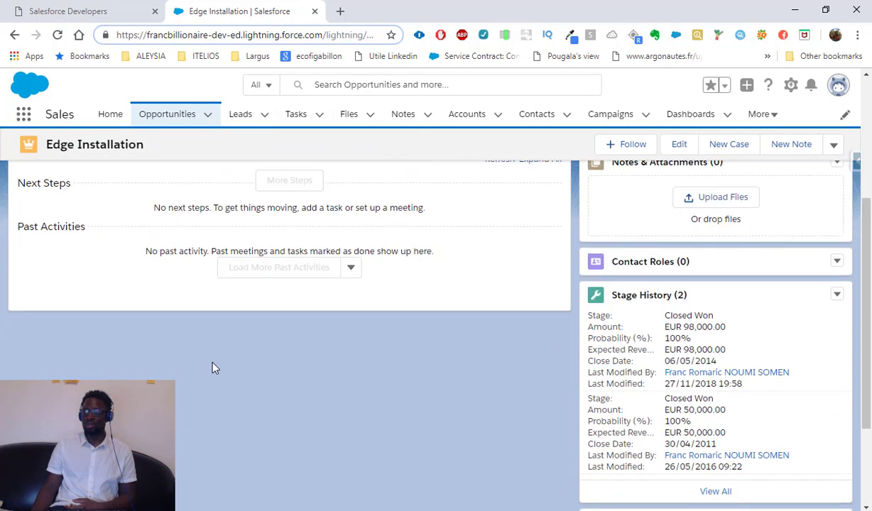
scroll(203, 350, up, 4)
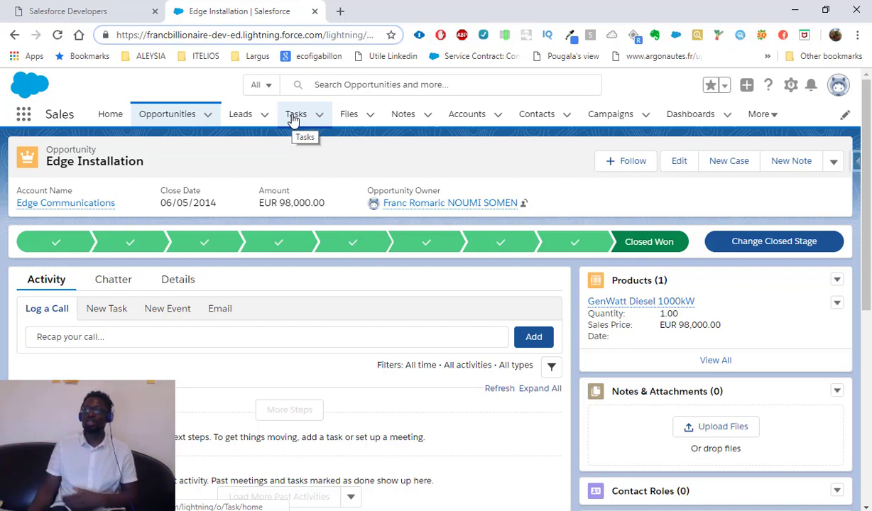
Open the Developer Console and enlarge its window to fill the screen.
click(790, 86)
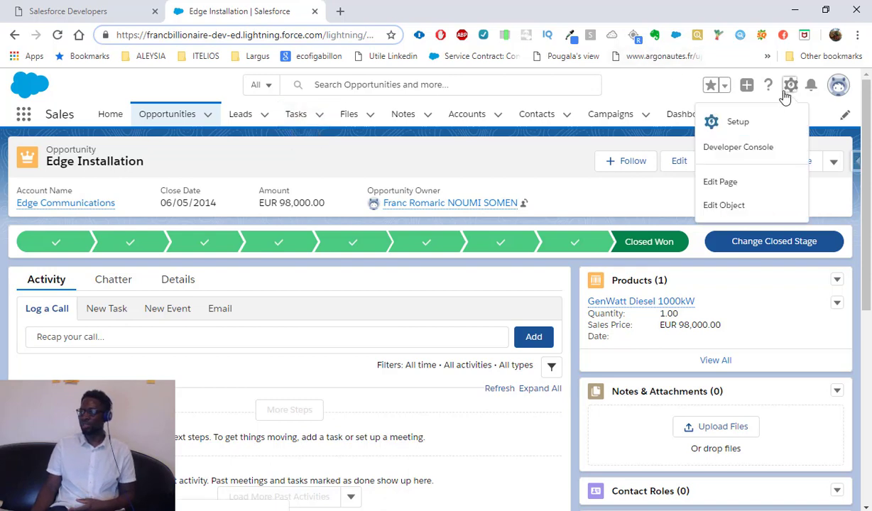
click(747, 148)
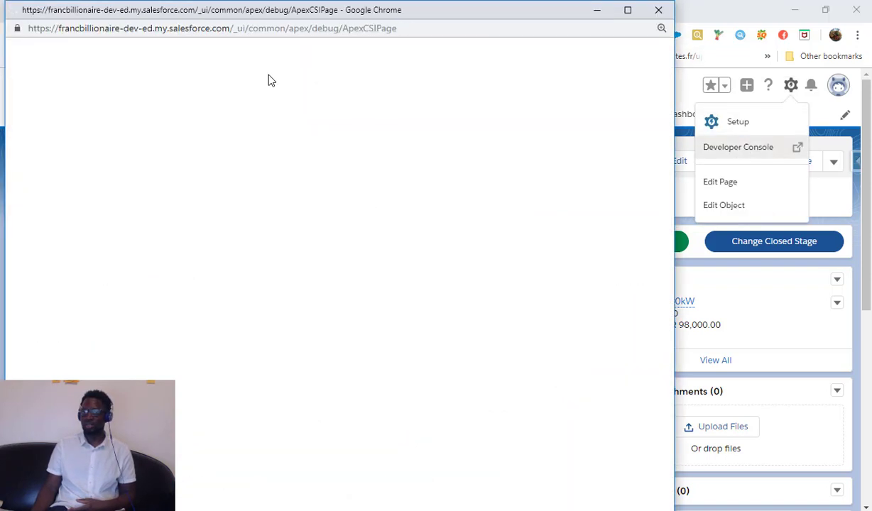
drag(258, 14, 327, 1)
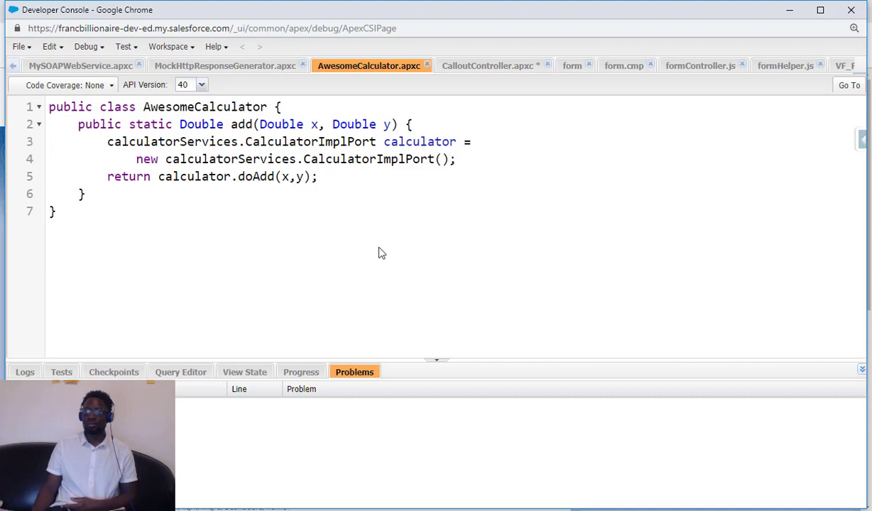
Look at the code of the MySOAPWebService and AwesomeCalculator Apex classes.
click(82, 67)
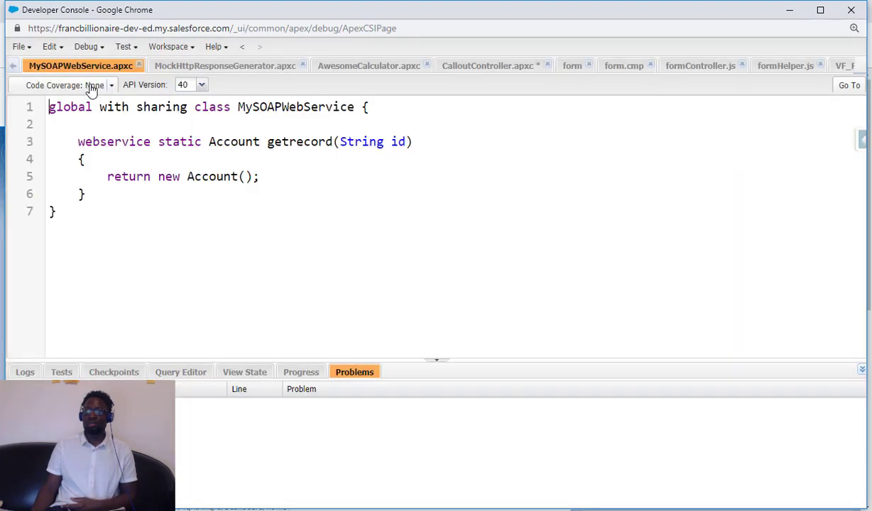
double_click(216, 108)
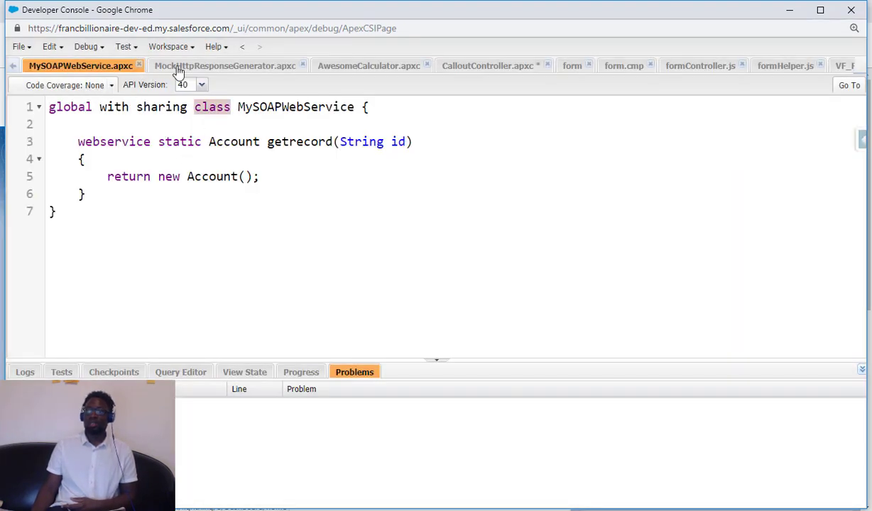
click(362, 72)
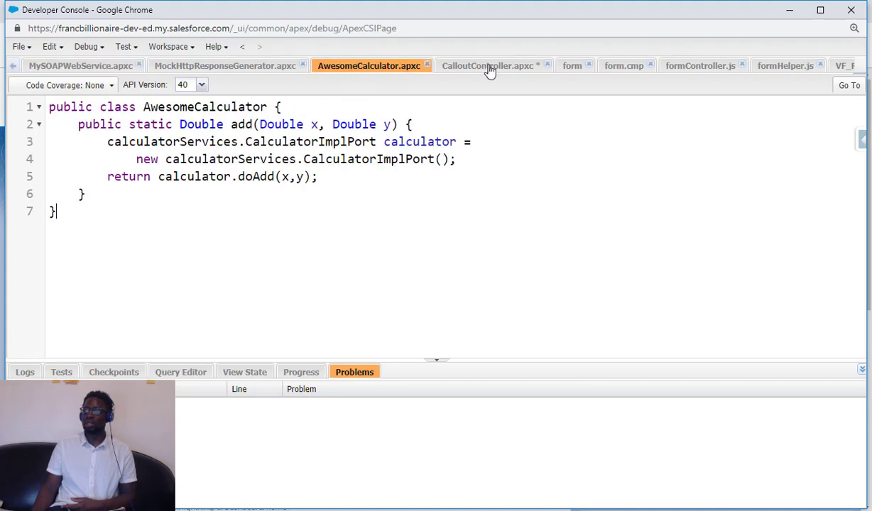
click(84, 194)
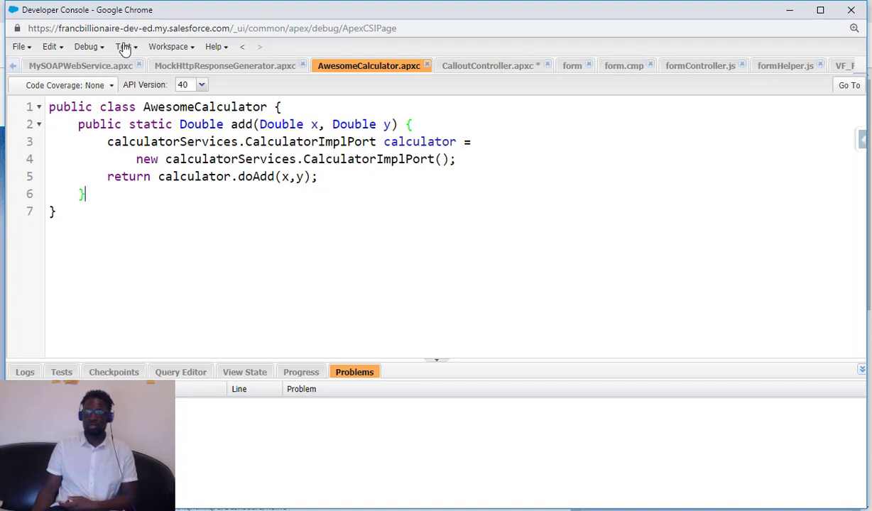
Open the Execute Anonymous window for entering Apex code and enlarge it.
click(88, 49)
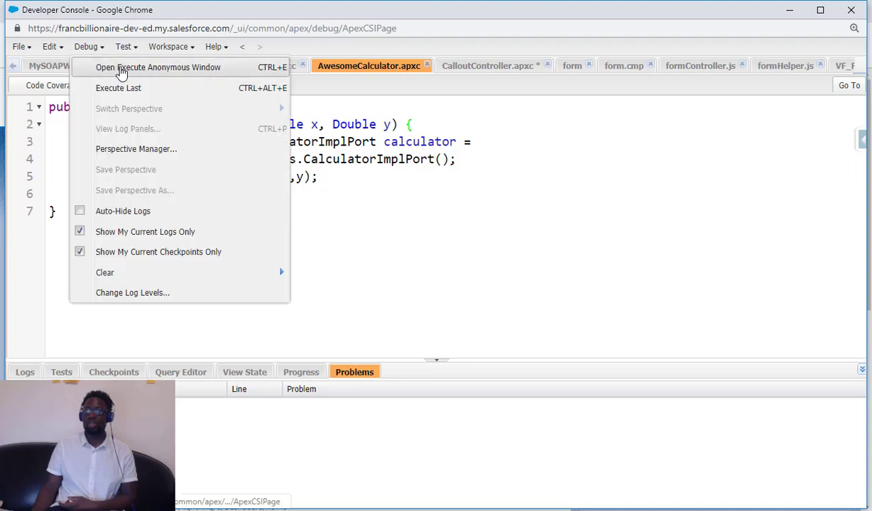
click(193, 74)
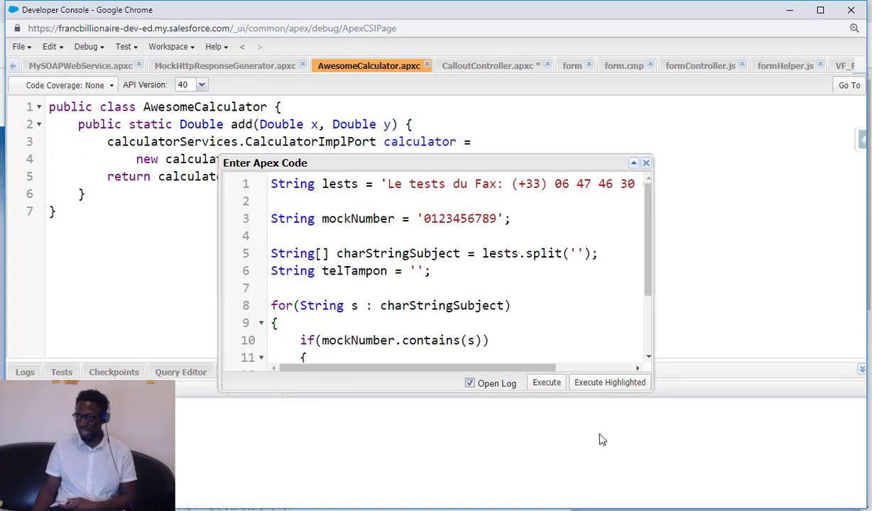
scroll(389, 269, down, 3)
scroll(387, 266, up, 3)
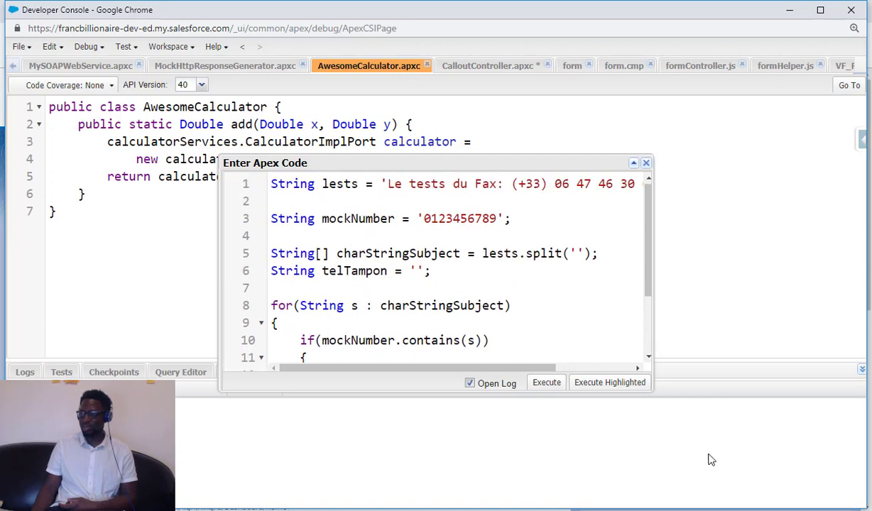
drag(660, 402, 724, 444)
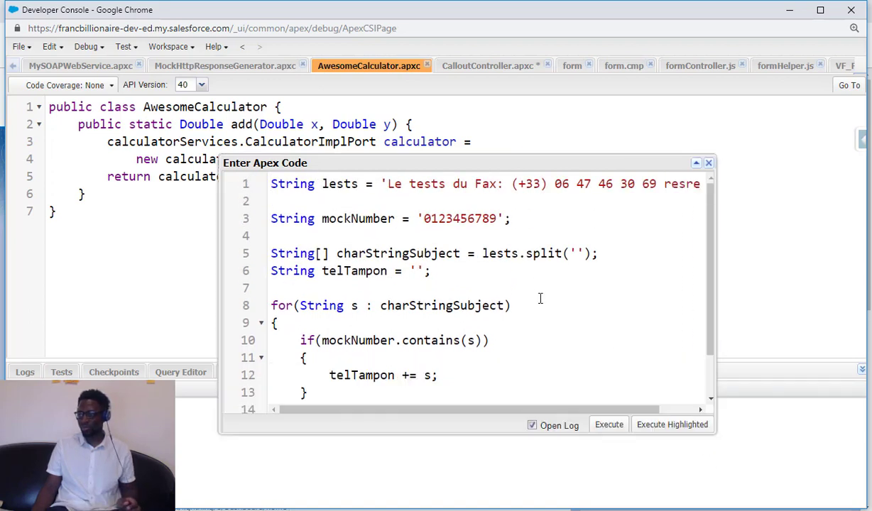
Set the page zoom to 100% and read through the anonymous Apex code that extracts the phone digits from a string.
click(494, 314)
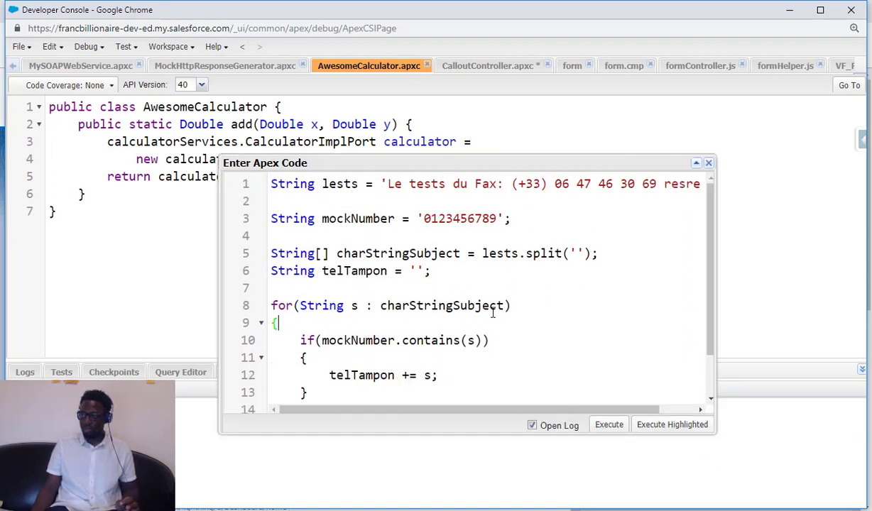
key(ctrl+minus)
key(ctrl+minus)
key(ctrl+plus)
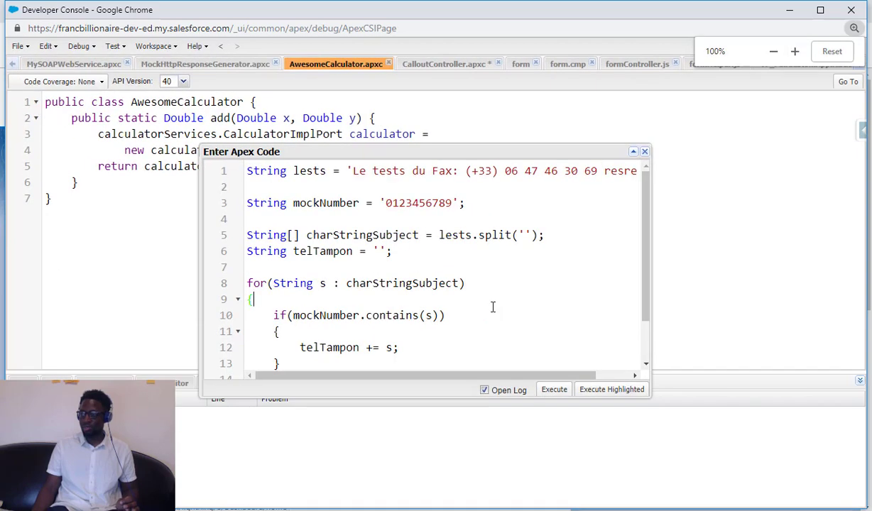
scroll(497, 277, down, 1)
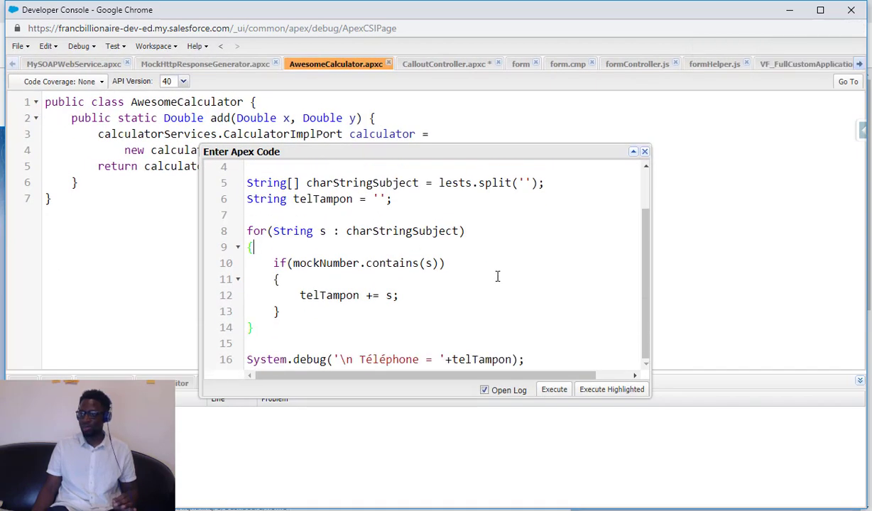
scroll(497, 277, up, 1)
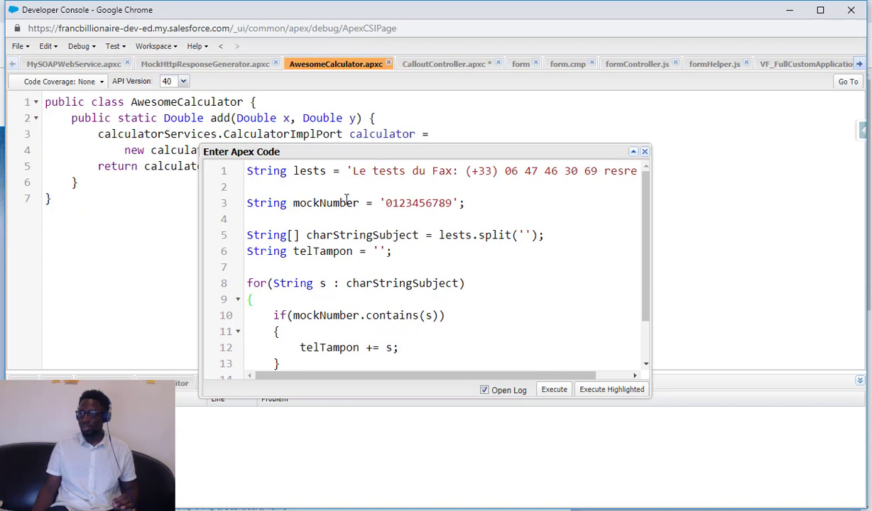
scroll(409, 204, down, 1)
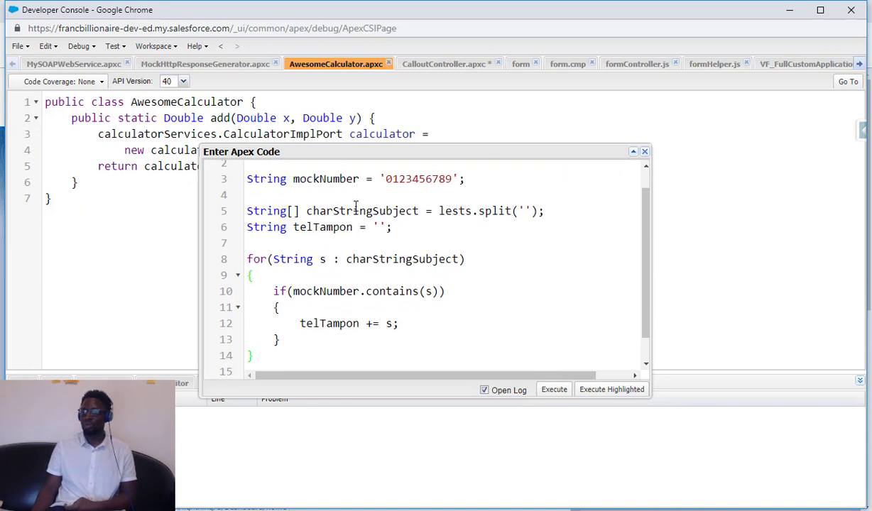
scroll(299, 191, up, 1)
scroll(298, 190, down, 1)
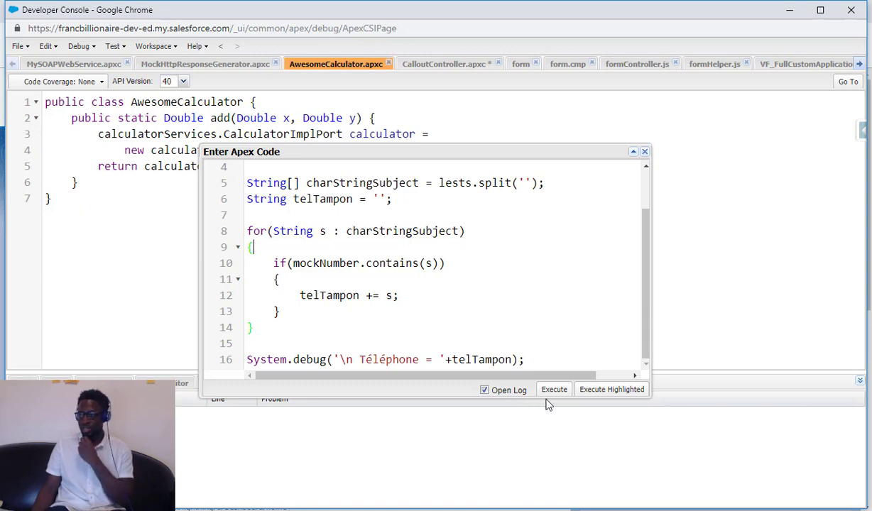
Execute the anonymous Apex code and restrict its execution log to debug entries only.
click(555, 390)
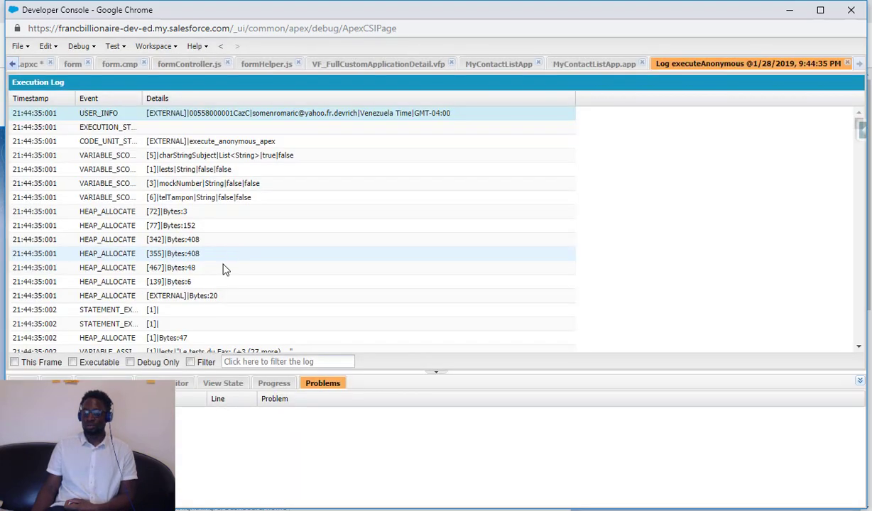
click(130, 363)
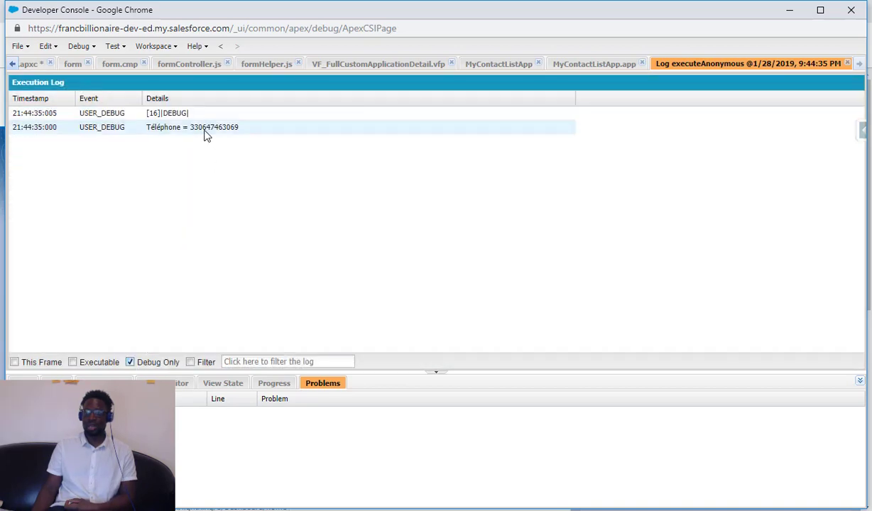
View the details of the Téléphone debug entry, close the execution log and return to the Edge Installation opportunity.
double_click(205, 135)
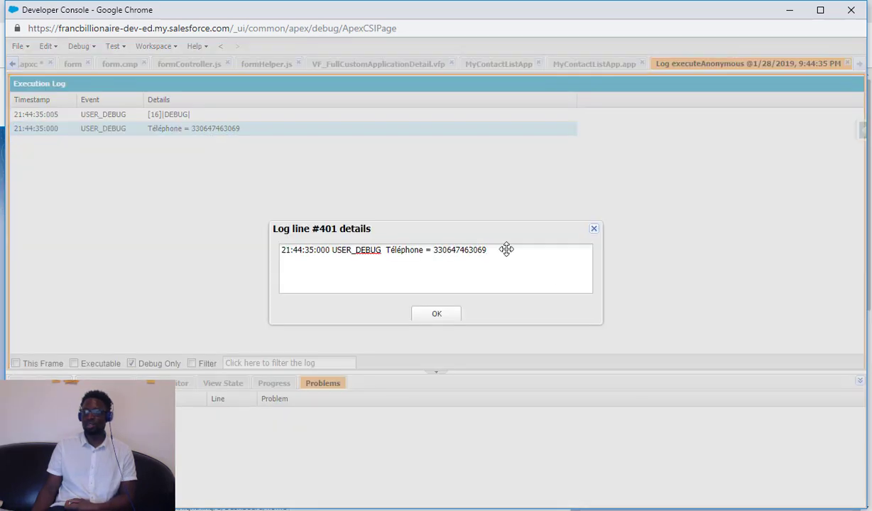
click(595, 232)
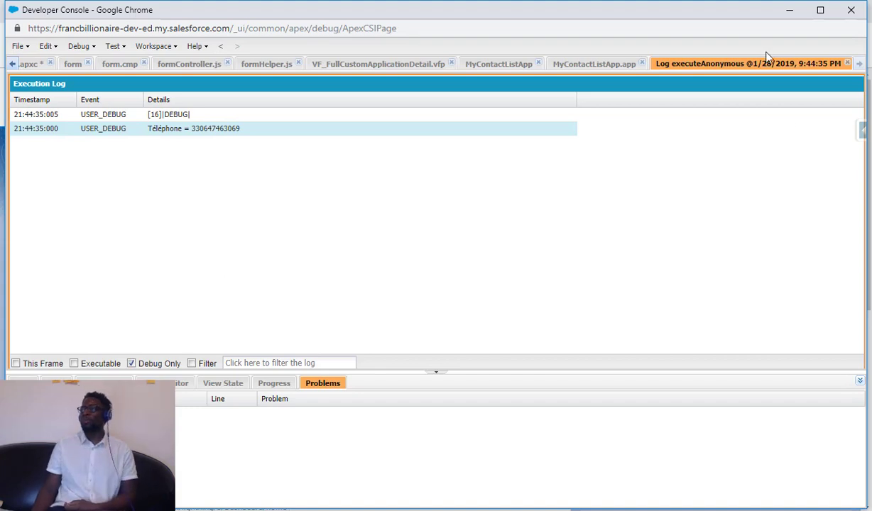
click(849, 66)
click(460, 177)
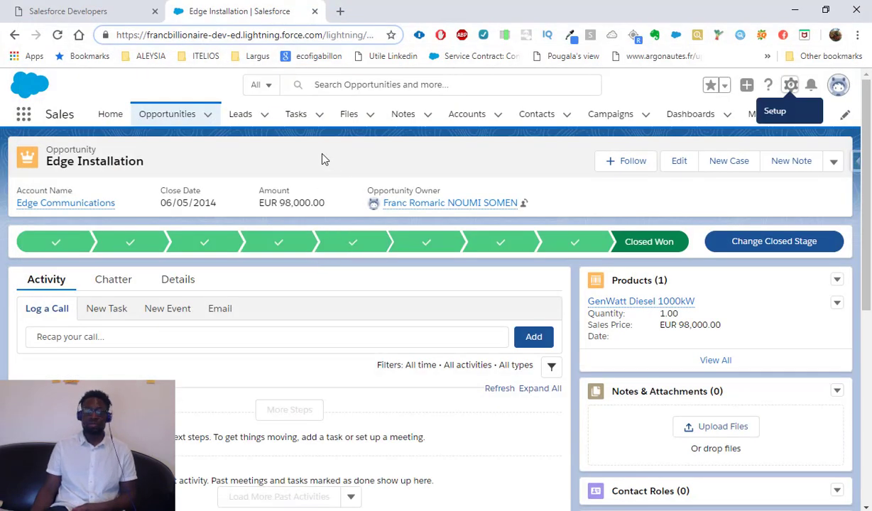
Open the App Launcher from the Edge Installation opportunity and look through all its apps and items.
scroll(319, 177, down, 2)
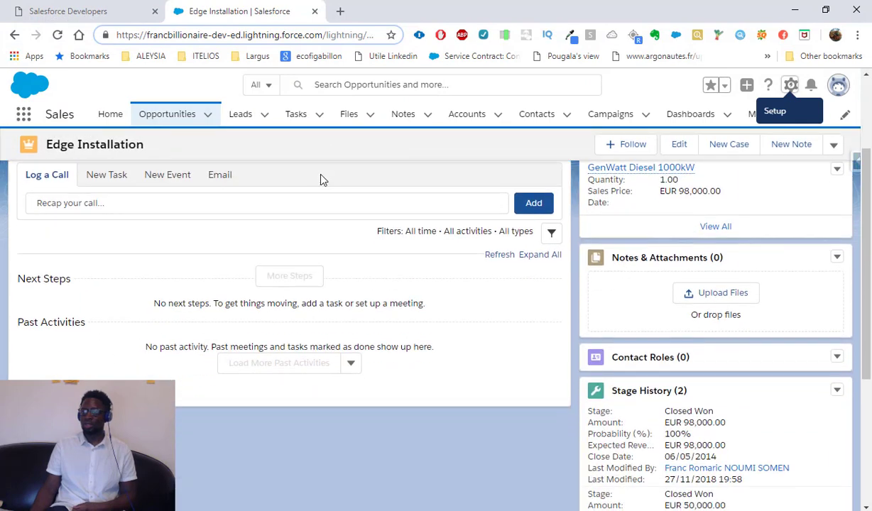
scroll(320, 178, up, 2)
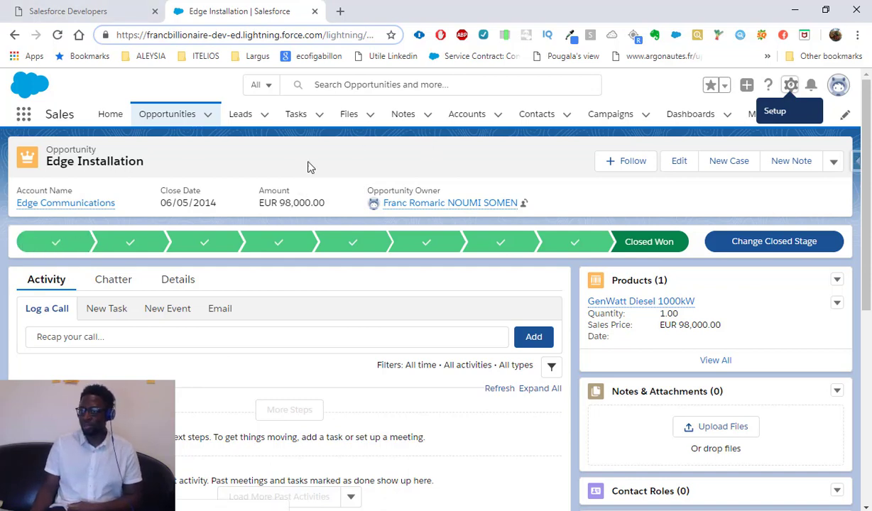
click(24, 115)
scroll(415, 311, down, 5)
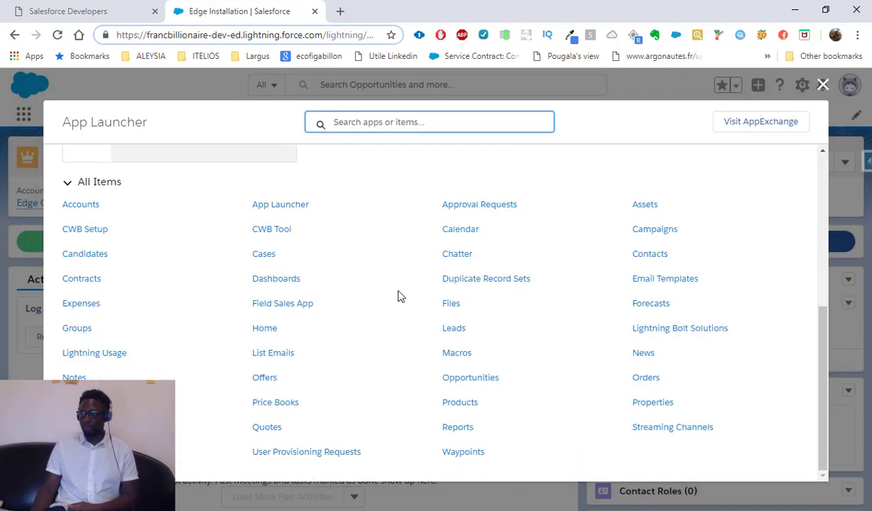
scroll(398, 297, up, 3)
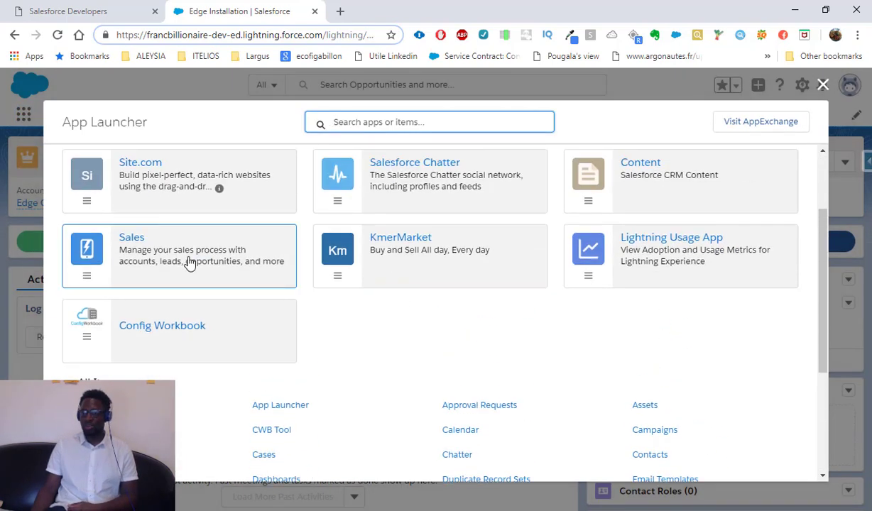
scroll(341, 246, up, 1)
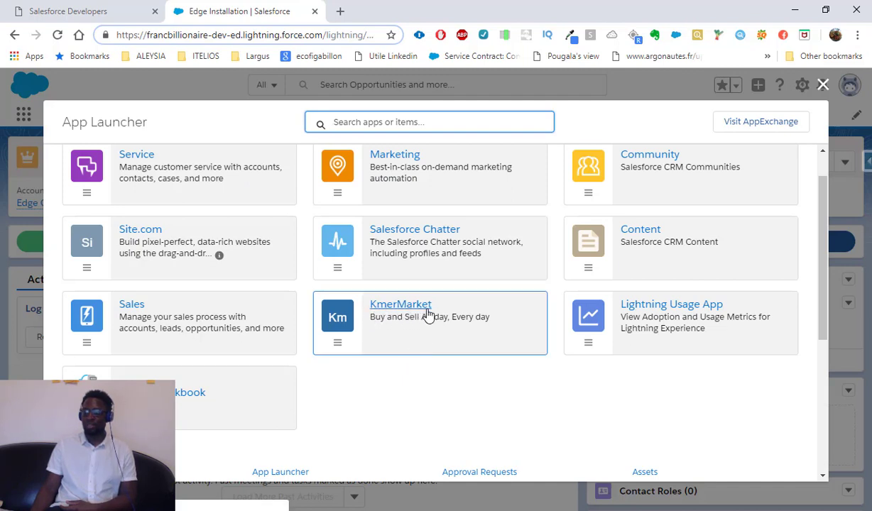
scroll(260, 346, up, 1)
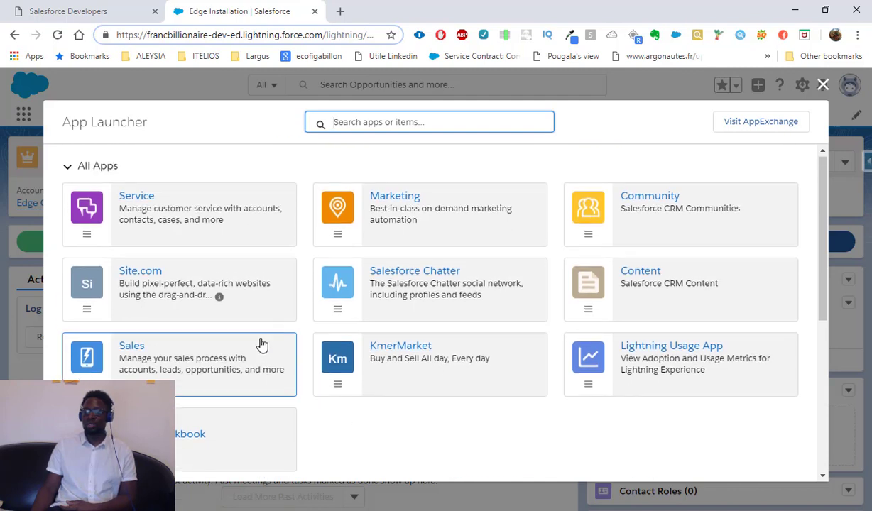
scroll(202, 163, down, 2)
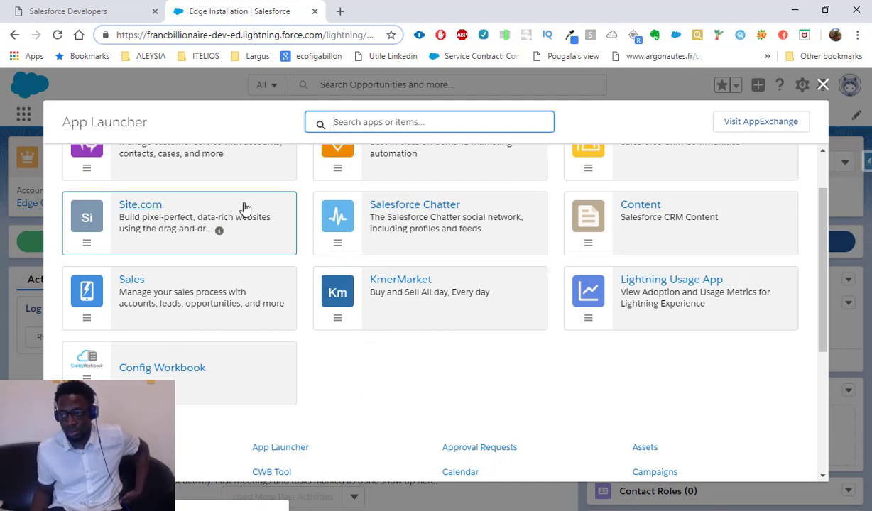
Open the website kmermarket.com in a new browser tab.
click(341, 12)
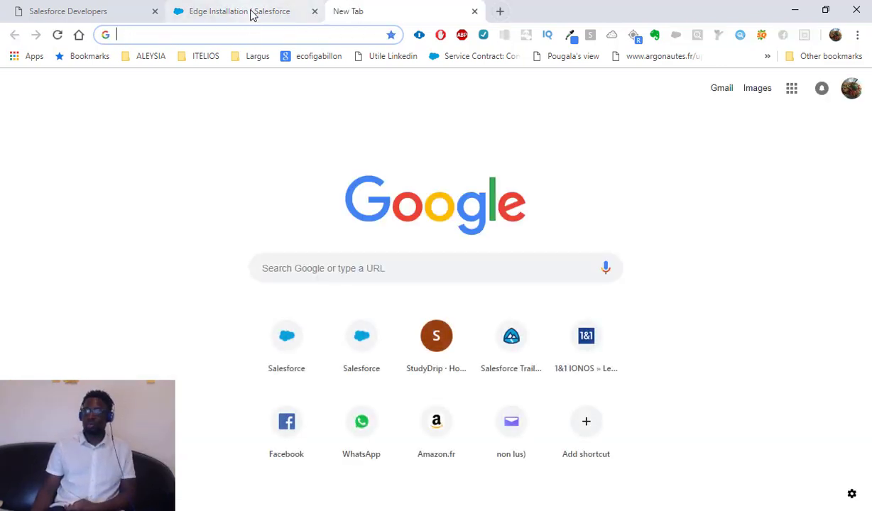
text(kmerma)
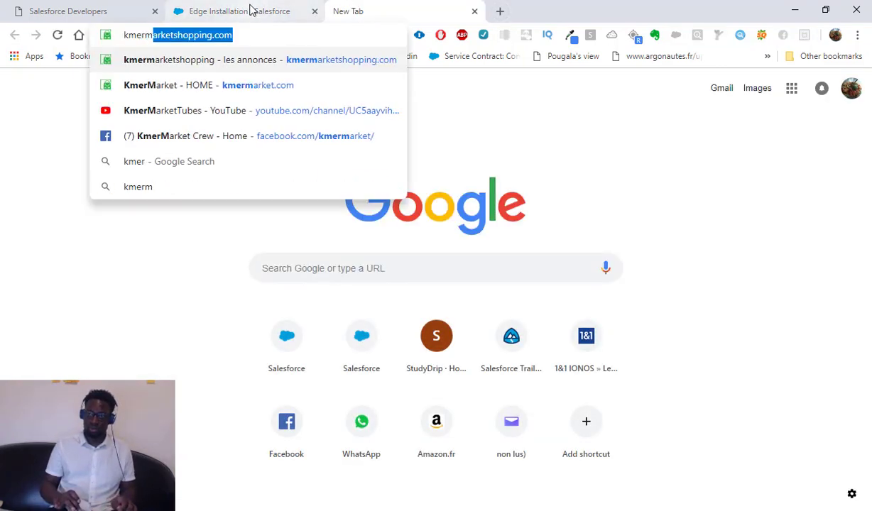
text(rket.c)
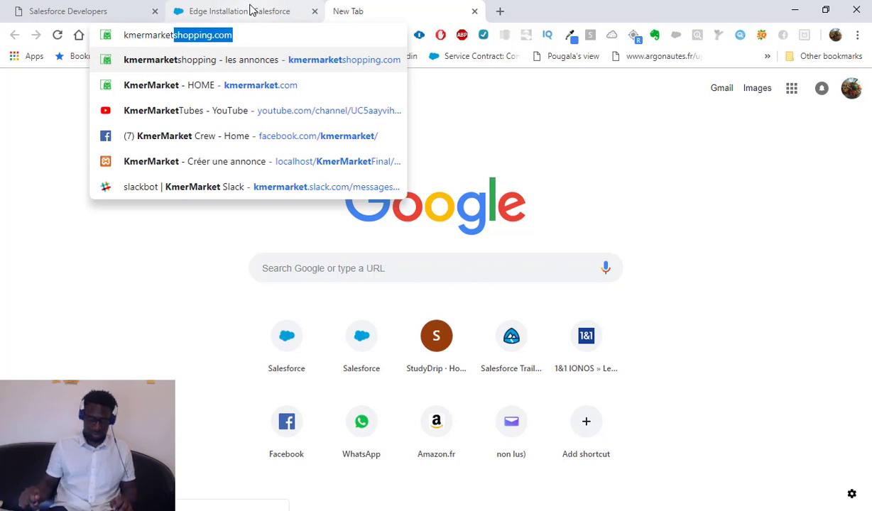
text(om)
key(Return)
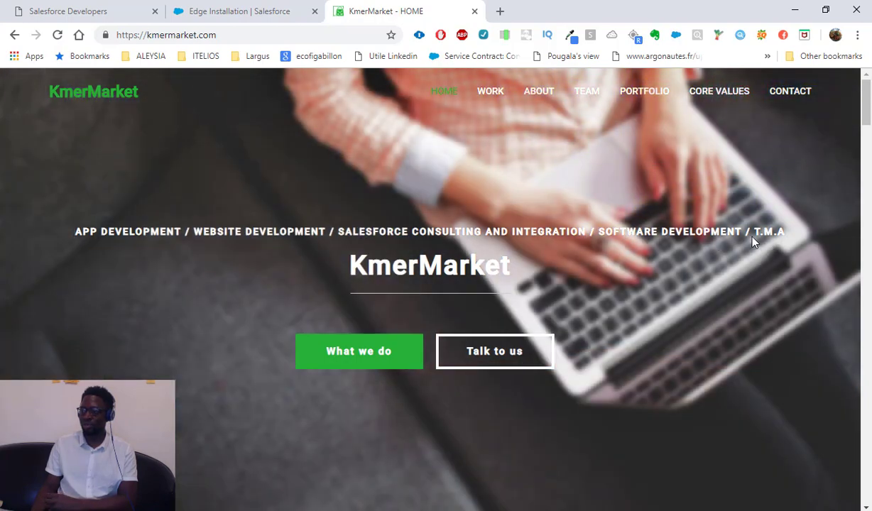
Look over the KmerMarket home page and return to the App Launcher in Salesforce.
scroll(347, 290, down, 3)
scroll(347, 290, up, 3)
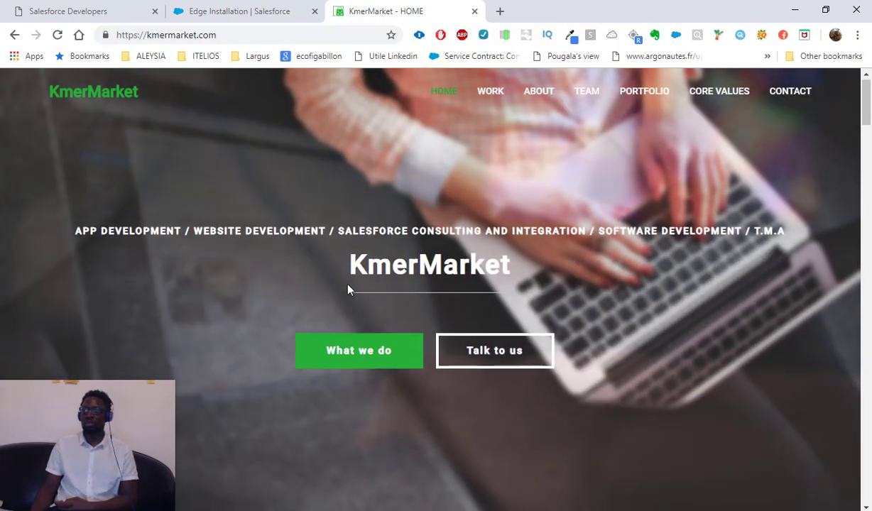
click(200, 12)
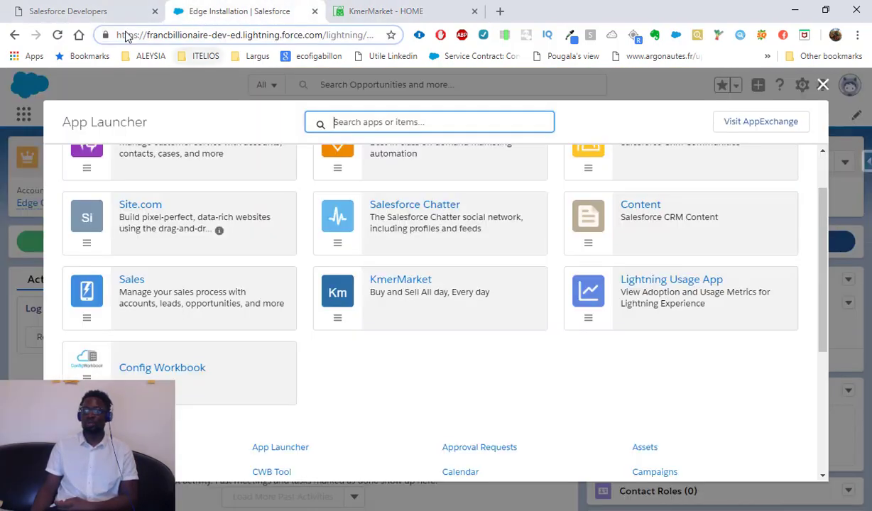